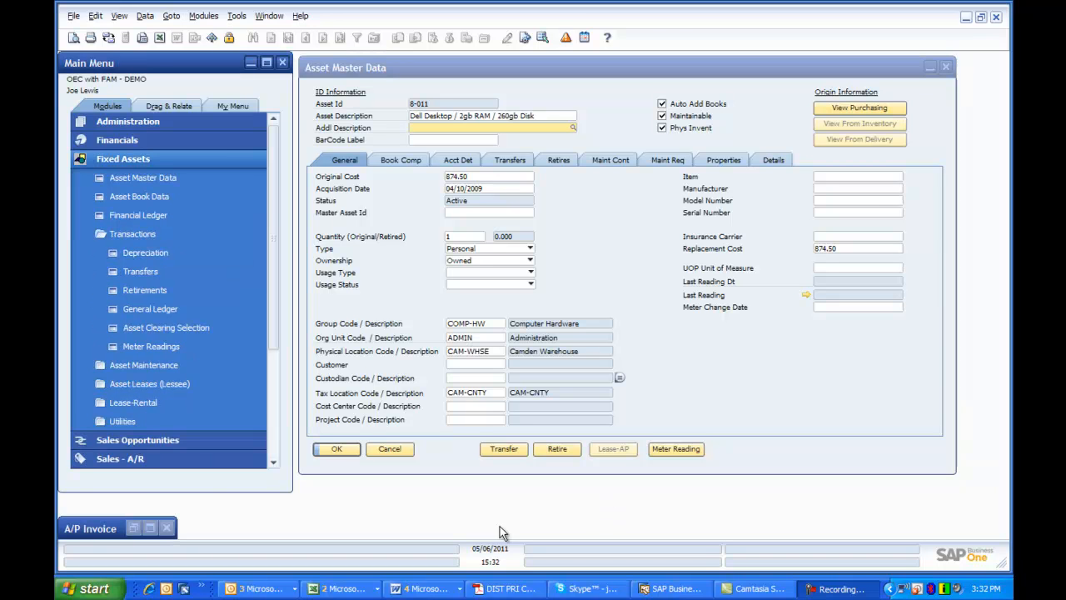
# Step: Restore the minimized A/P Invoice, review its server and rack hardware lines, and close it
pyautogui.click(140, 530)
pyautogui.click(139, 527)
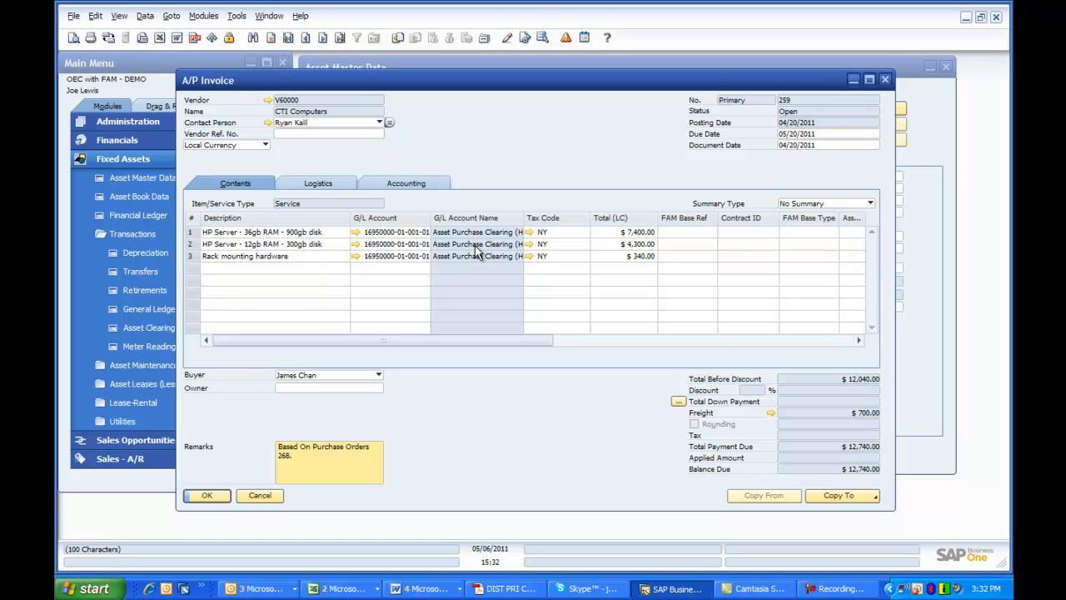
pyautogui.click(260, 496)
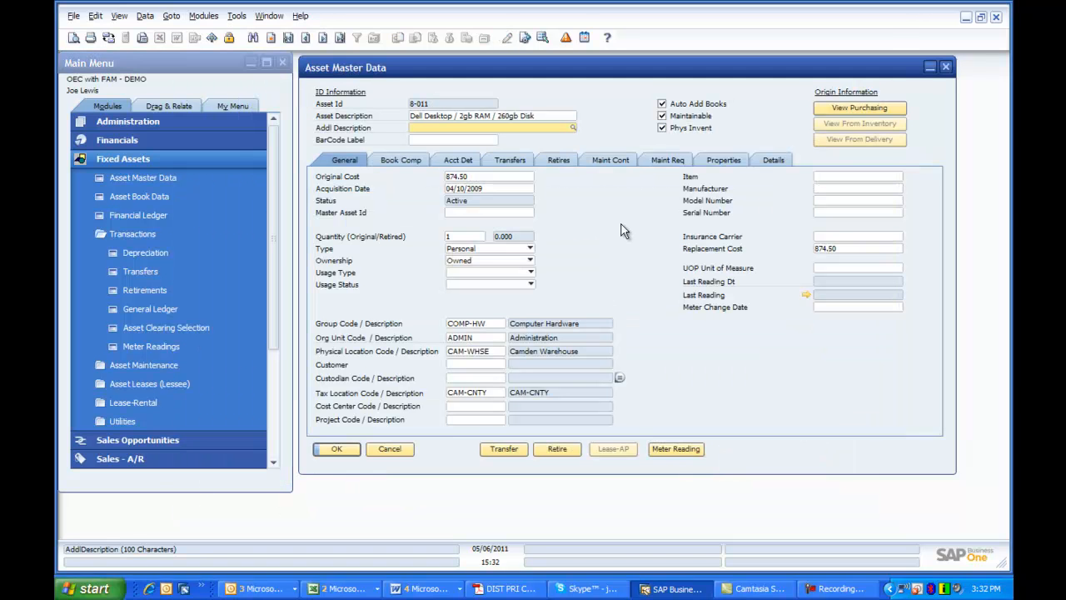
# Step: Start a new asset record from purchasing and inspect the source A/P invoice of the 7,400.00 clearing line
pyautogui.click(272, 38)
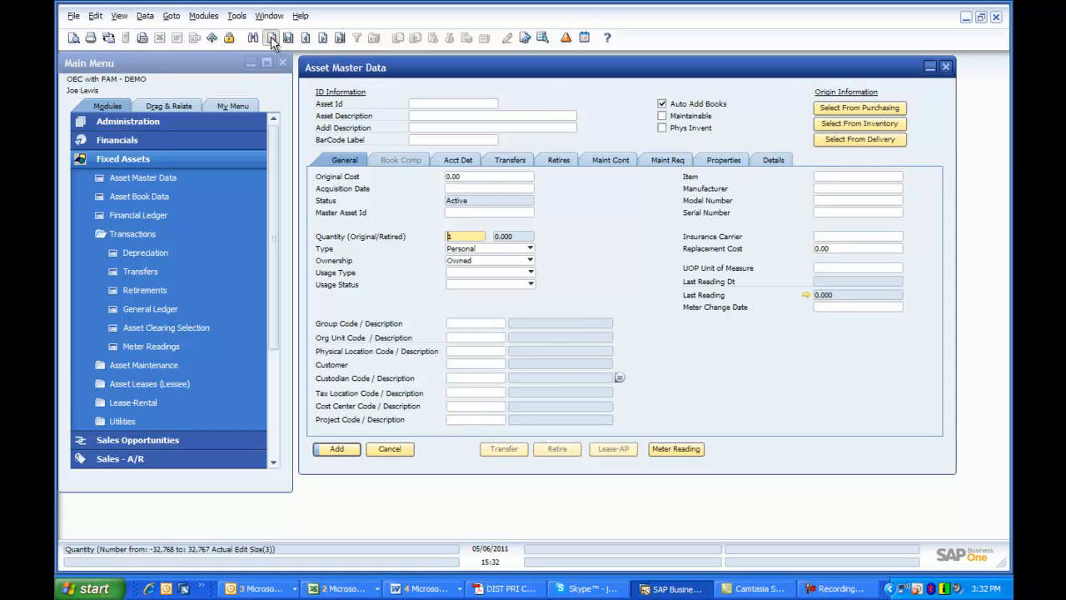
pyautogui.click(861, 113)
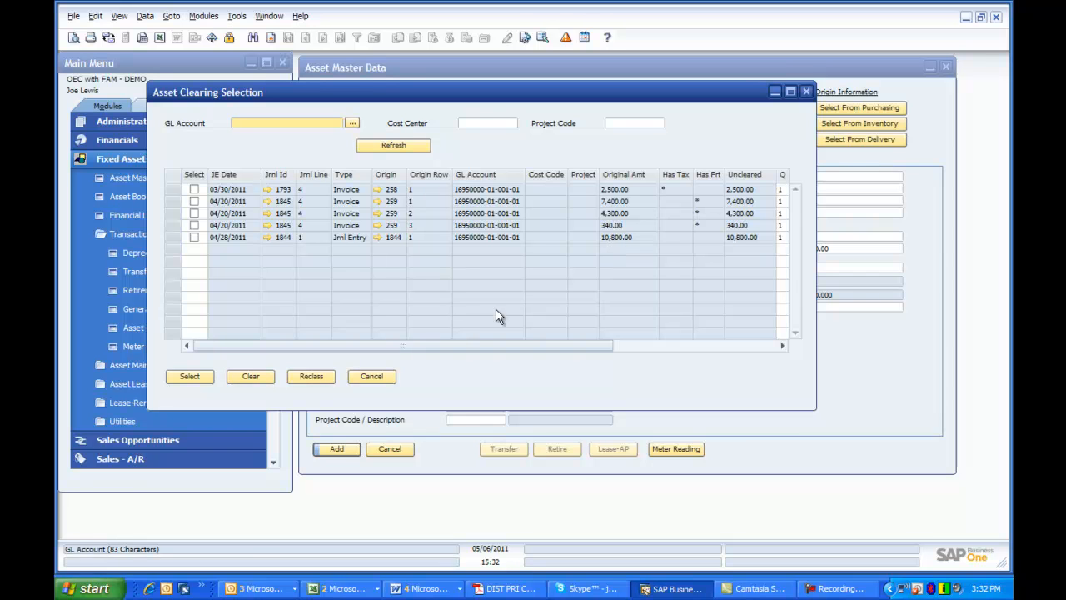
pyautogui.click(379, 202)
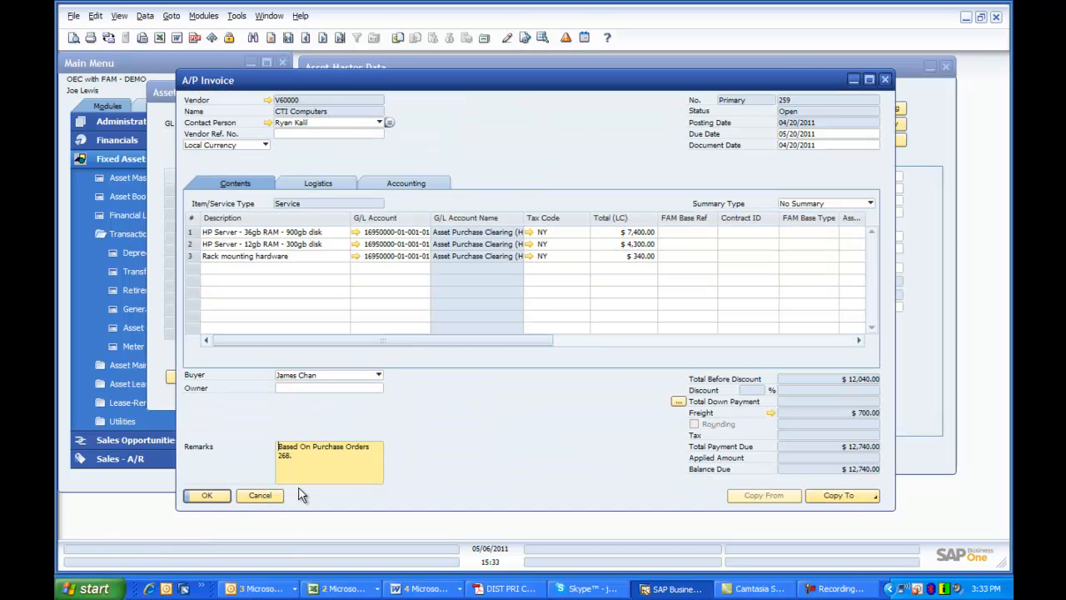
pyautogui.click(267, 503)
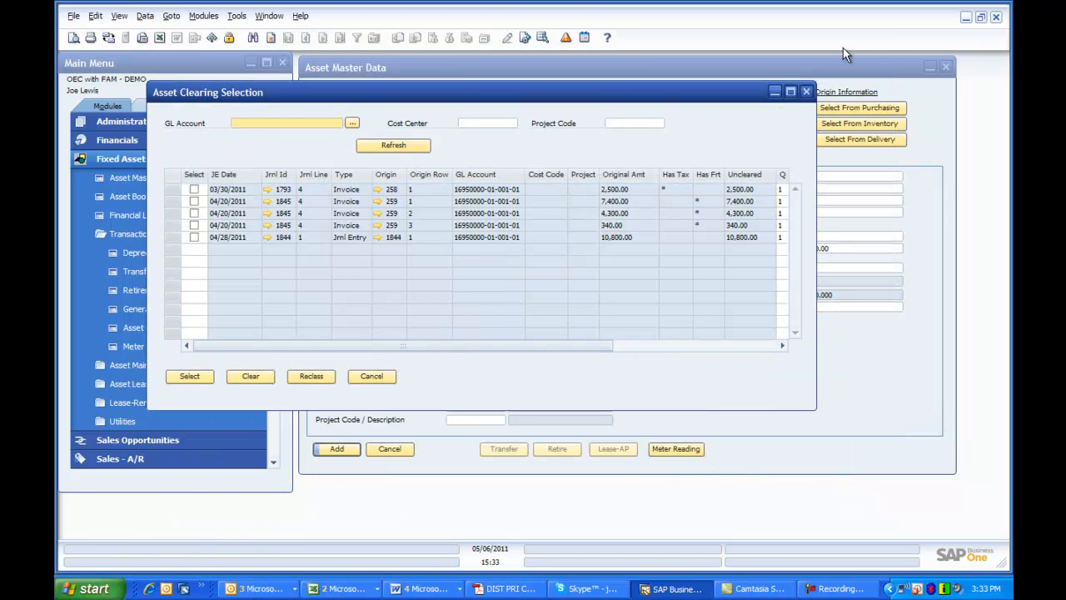
# Step: Pull the HP Server 36gb RAM line and 170.00 of the Rack mounting hardware line into the new asset
pyautogui.click(790, 91)
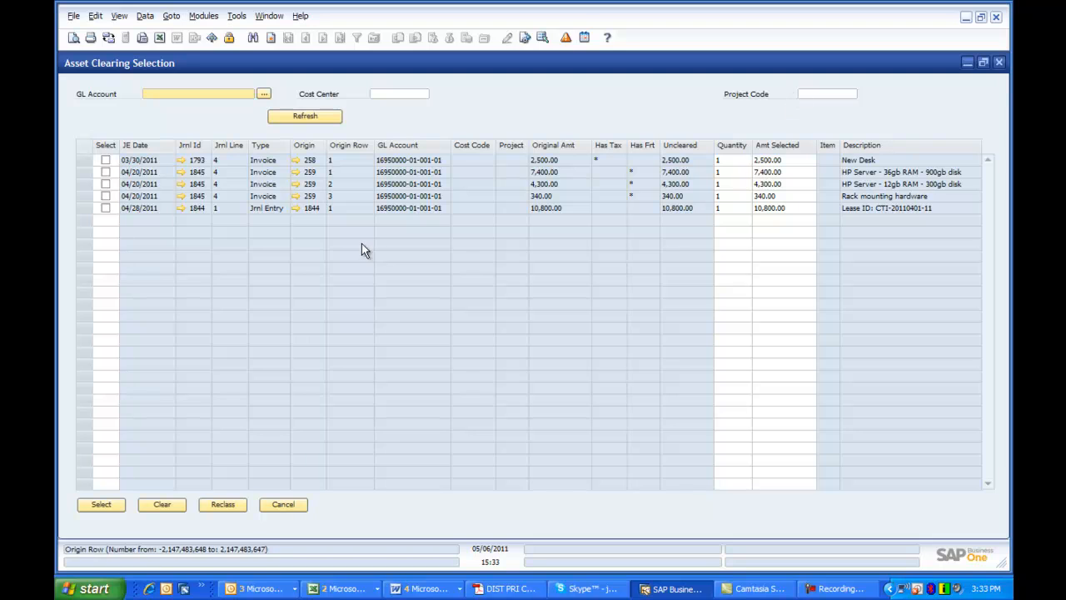
pyautogui.click(106, 172)
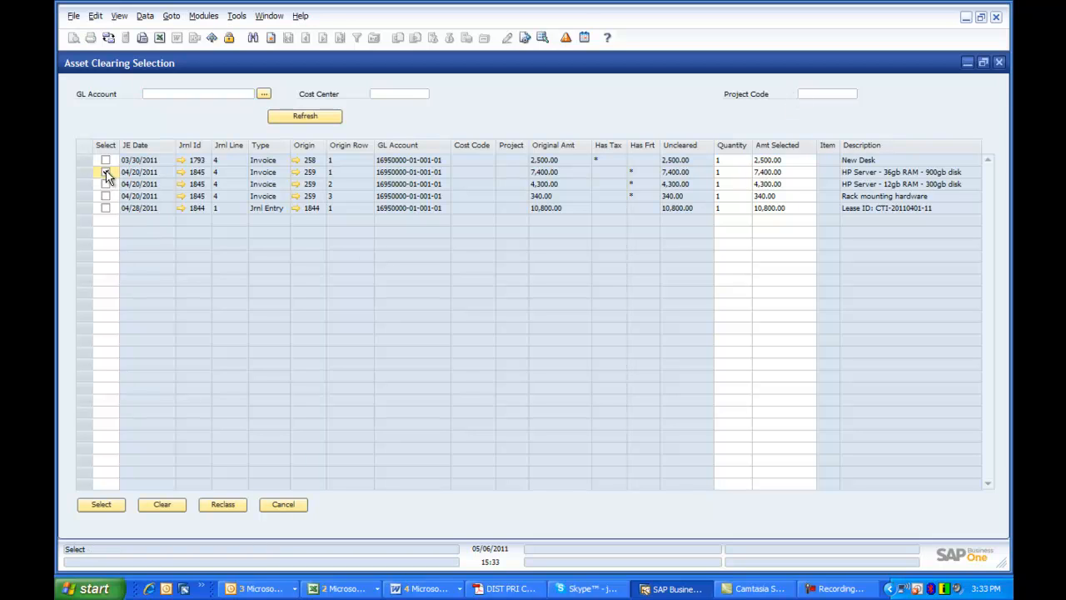
pyautogui.click(105, 197)
pyautogui.click(780, 197)
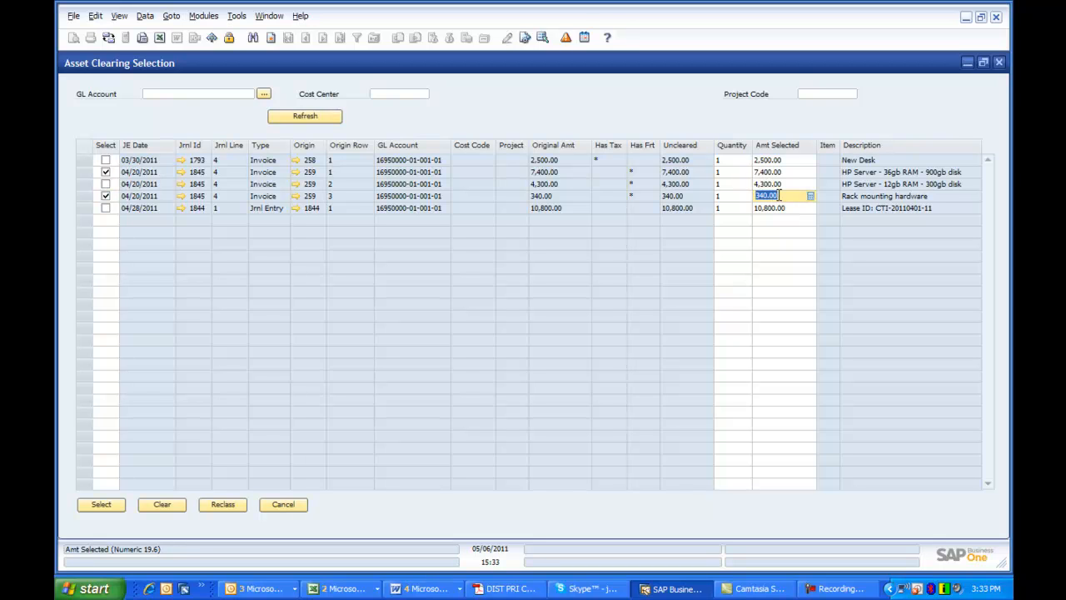
pyautogui.write('170.')
pyautogui.press('Tab')
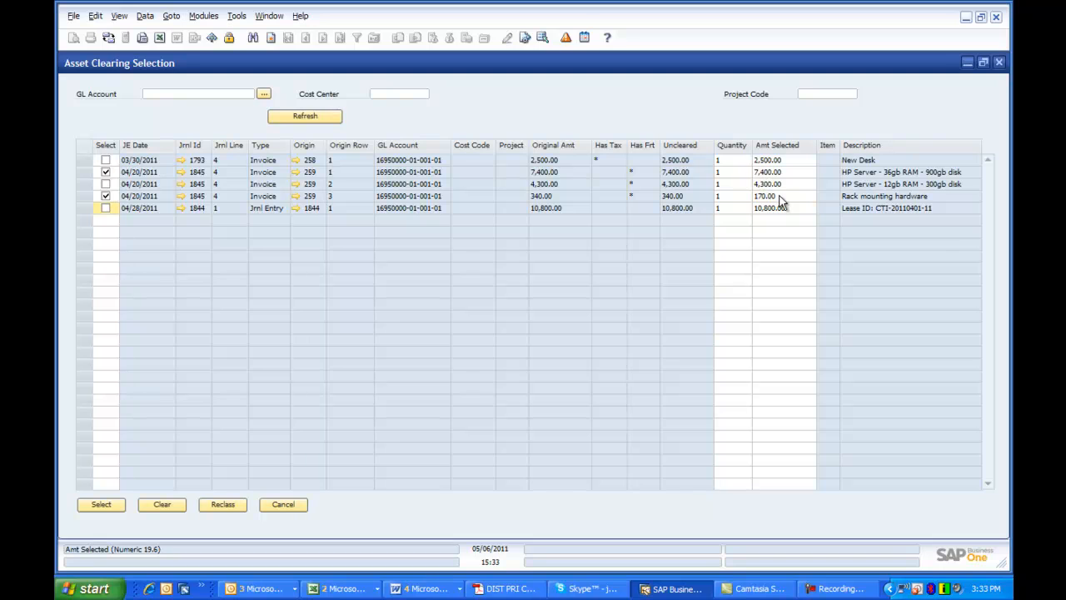
pyautogui.click(100, 506)
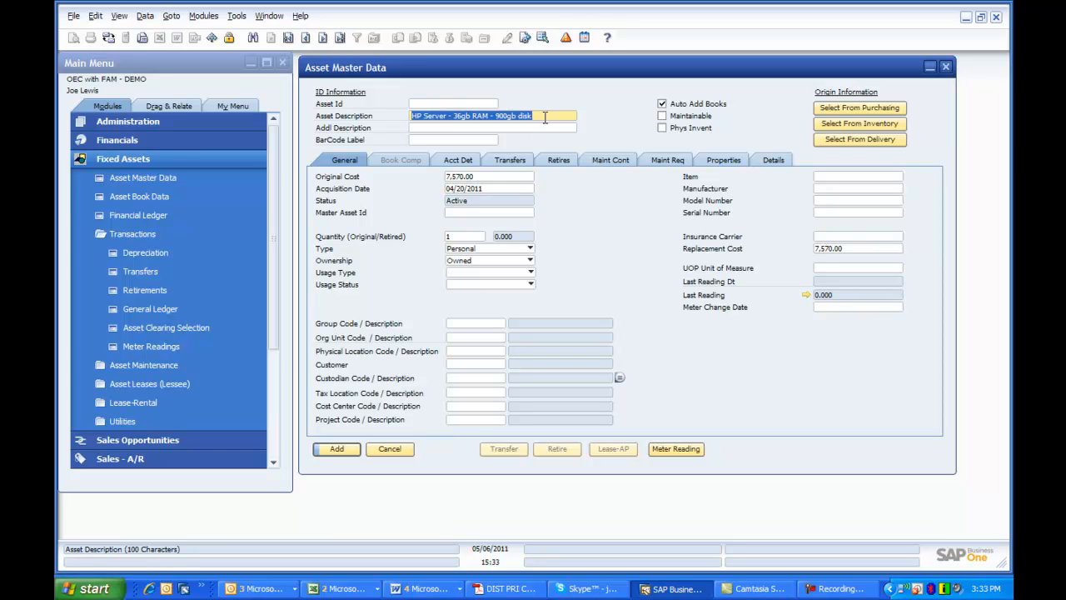
# Step: Assign the group code COMP-HW (Computer Hardware) to the 36gb RAM server asset
pyautogui.click(491, 323)
pyautogui.press('Tab')
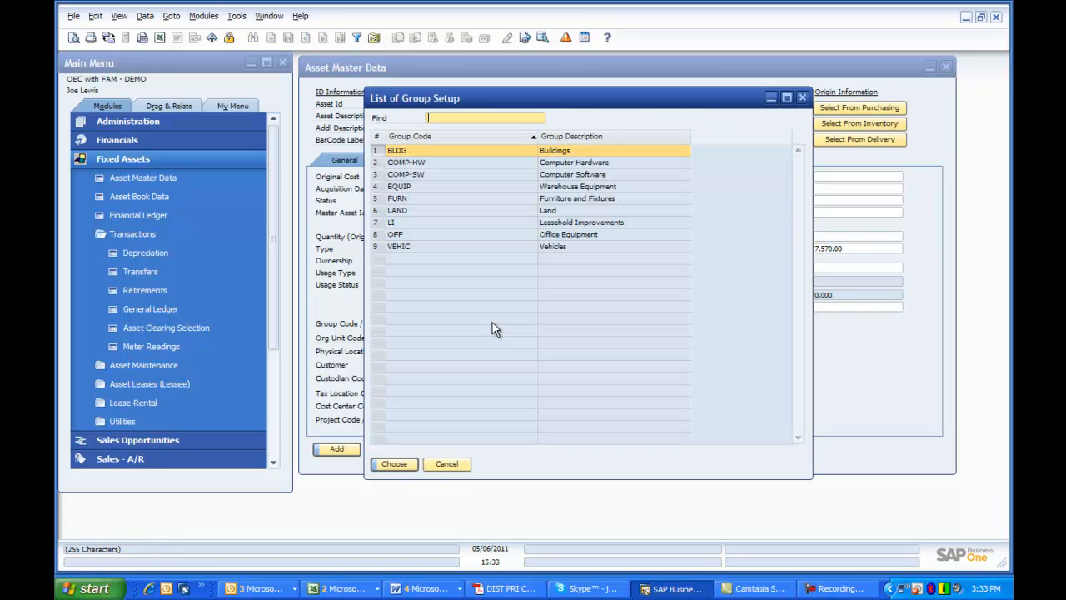
pyautogui.doubleClick(459, 163)
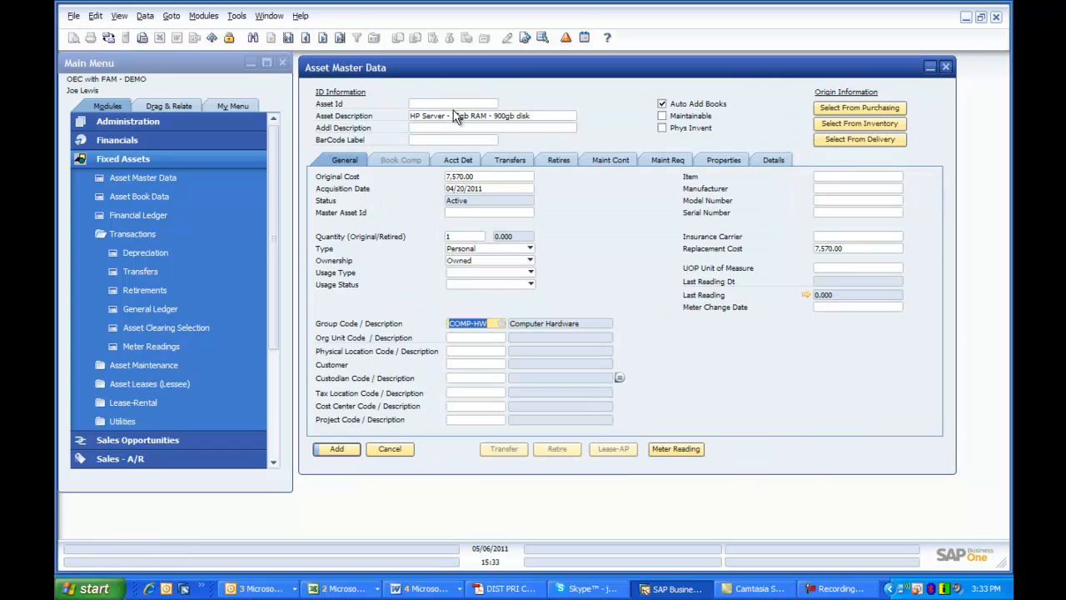
# Step: Generate the asset ID for the 36gb RAM server and review the asset's account determination
pyautogui.click(451, 104)
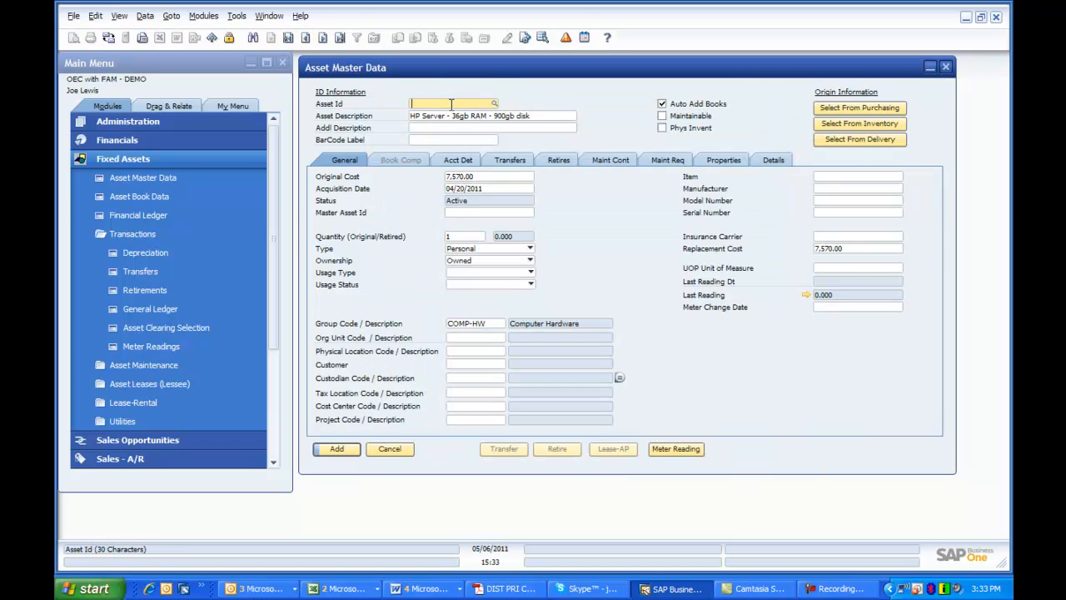
pyautogui.hotkey('shift', 'F2')
pyautogui.click(461, 161)
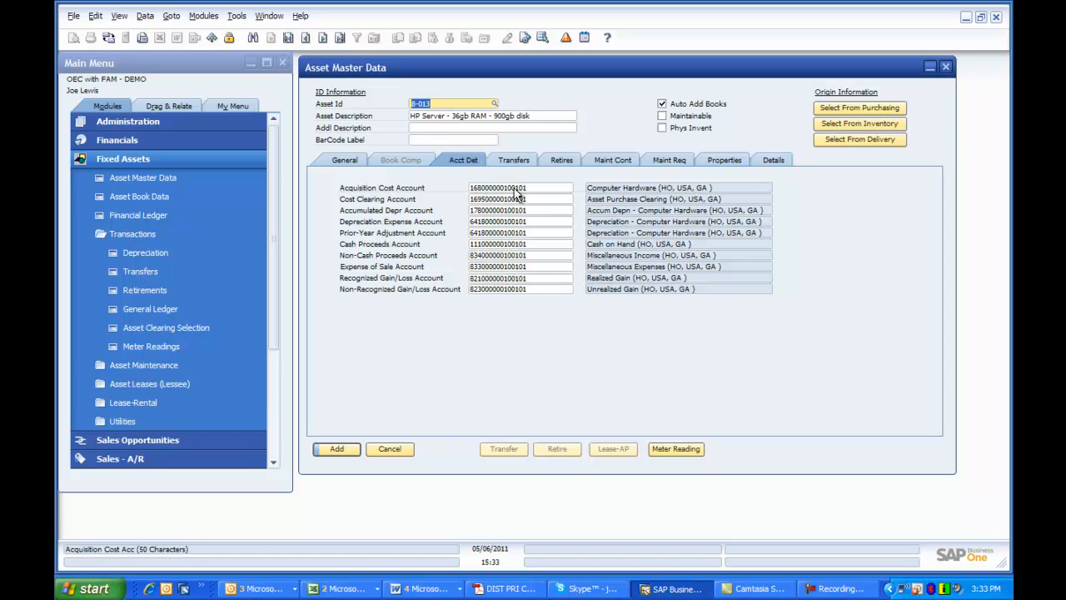
pyautogui.click(343, 161)
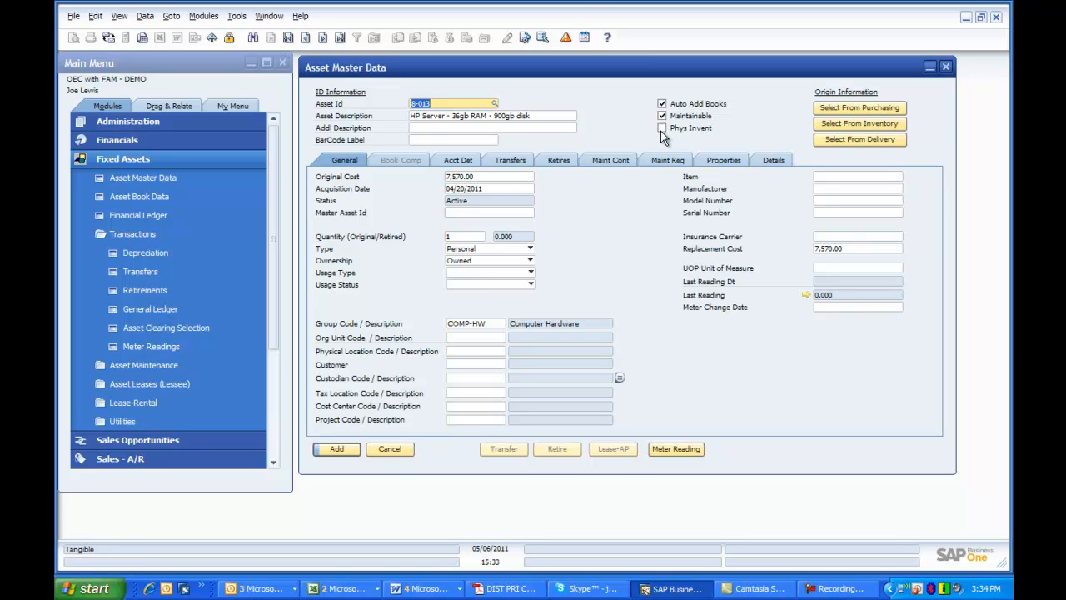
# Step: Flag the 36gb RAM server as maintainable and for physical inventory, and add it, reloading the saved record
pyautogui.click(662, 129)
pyautogui.click(349, 448)
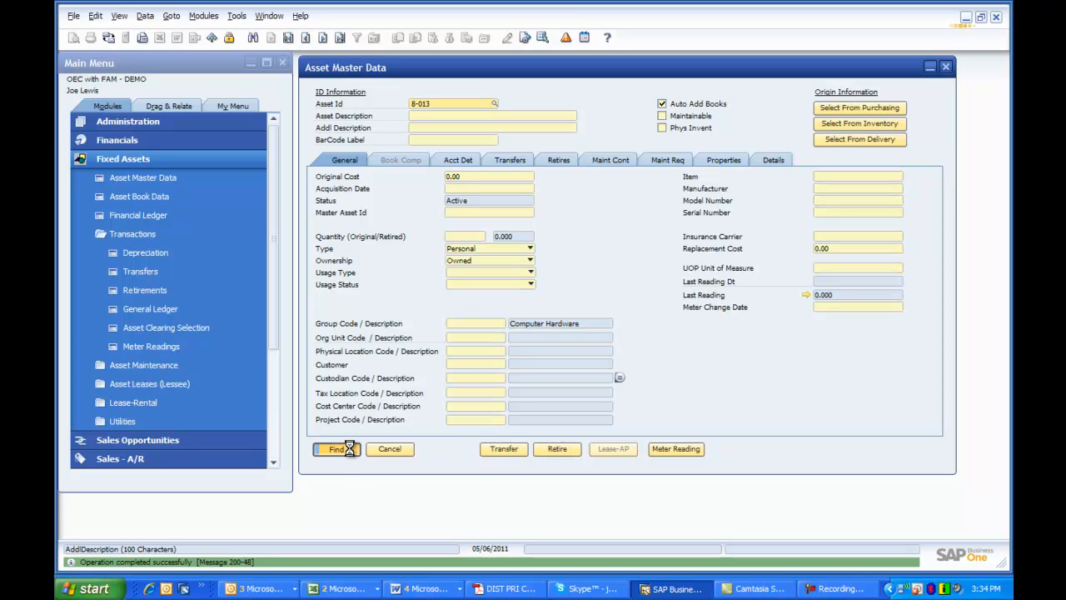
pyautogui.click(350, 448)
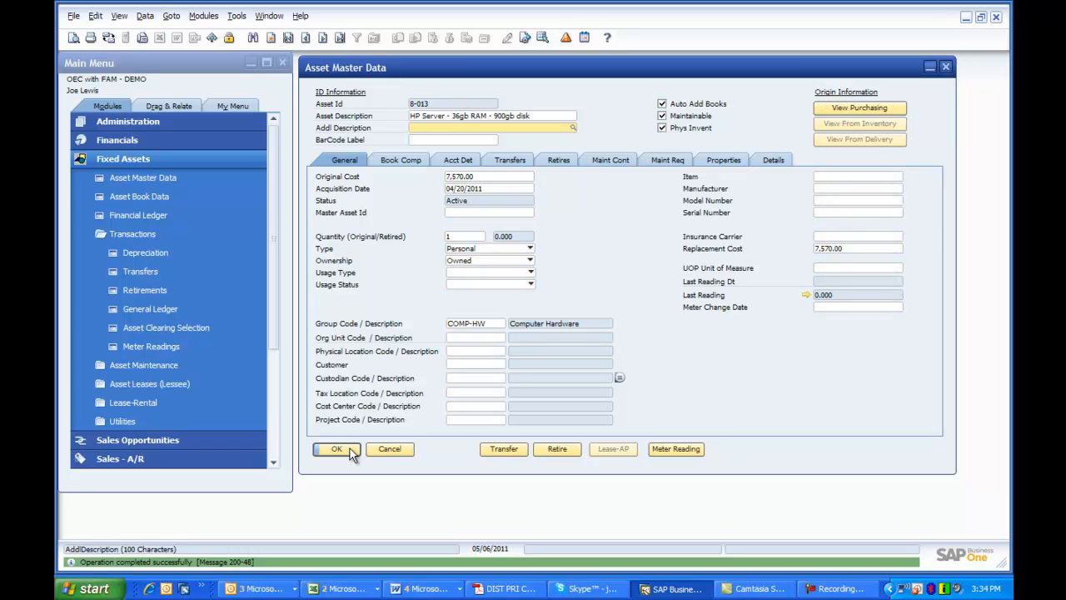
# Step: Review the new asset's book comparison and the depreciation settings of its Corporate book, and return to its general data
pyautogui.click(417, 161)
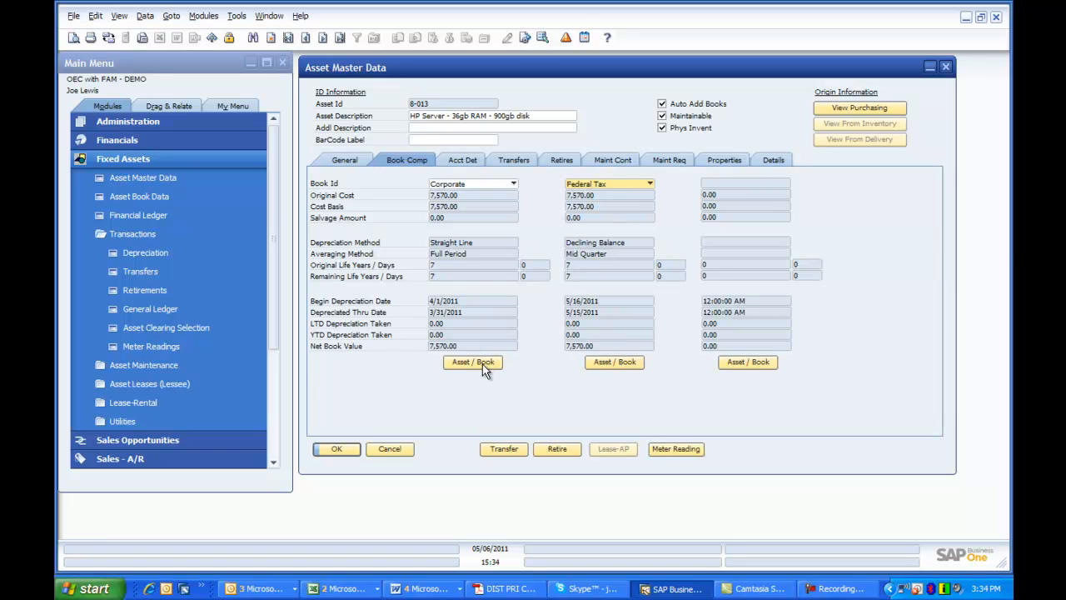
pyautogui.click(482, 364)
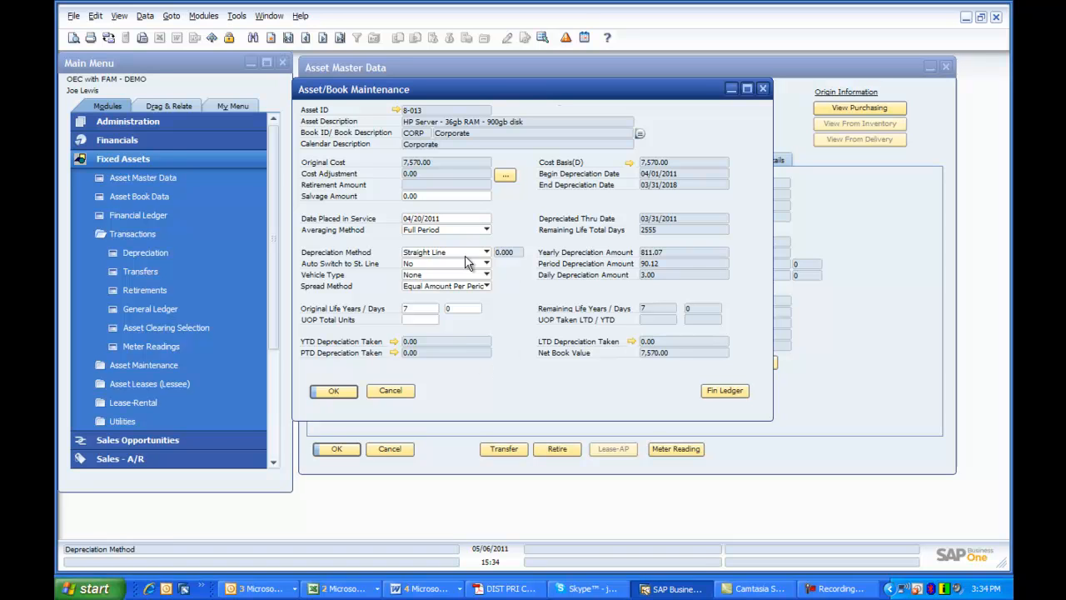
pyautogui.click(333, 391)
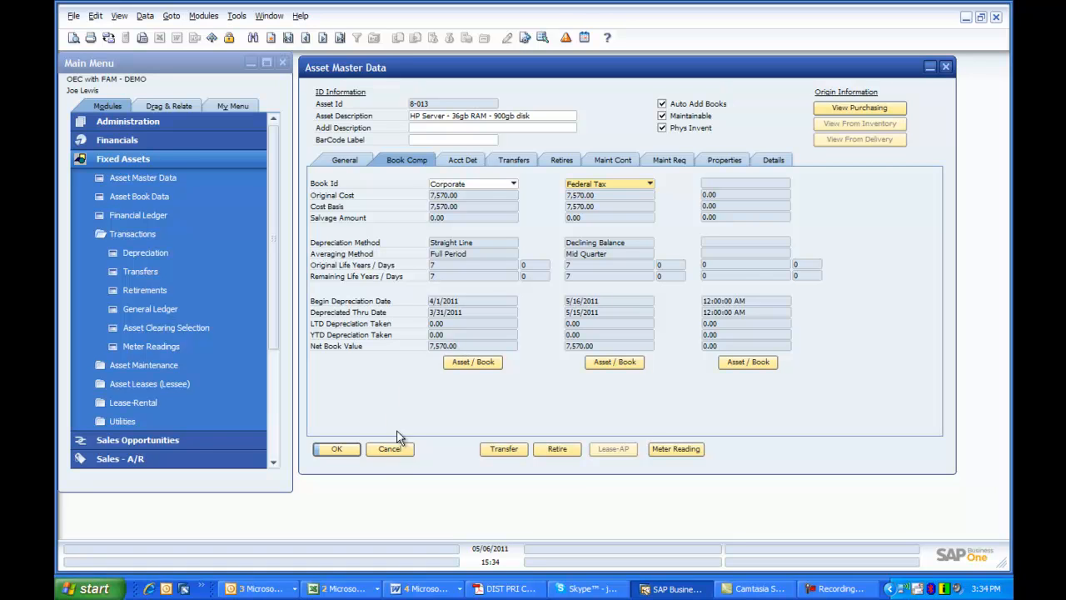
pyautogui.click(346, 163)
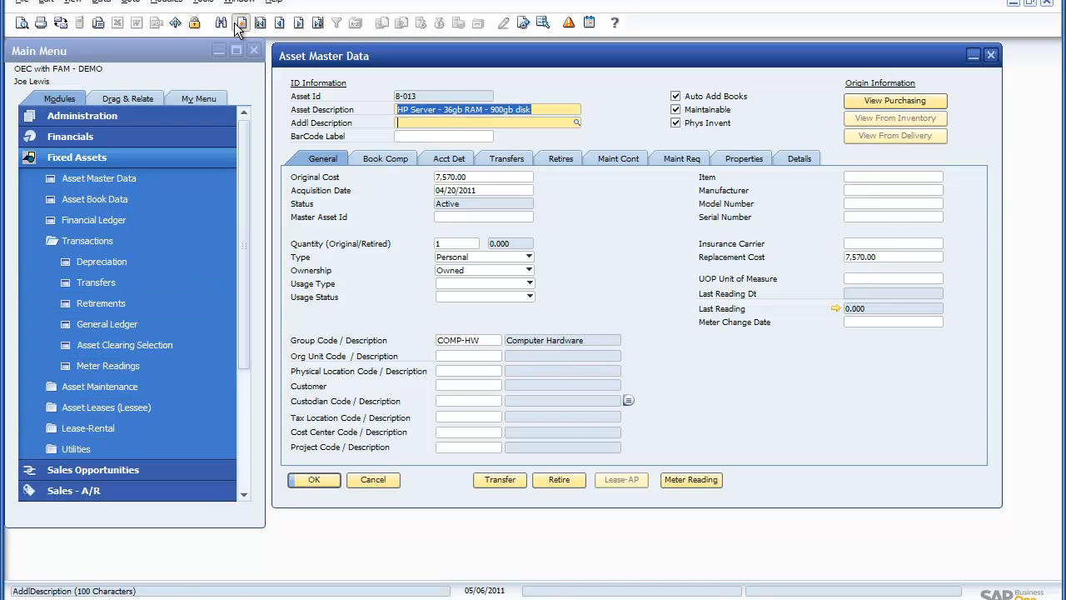
# Step: Start another asset record from purchasing using the HP Server 12gb RAM line and the remaining Rack mounting hardware amount
pyautogui.click(239, 24)
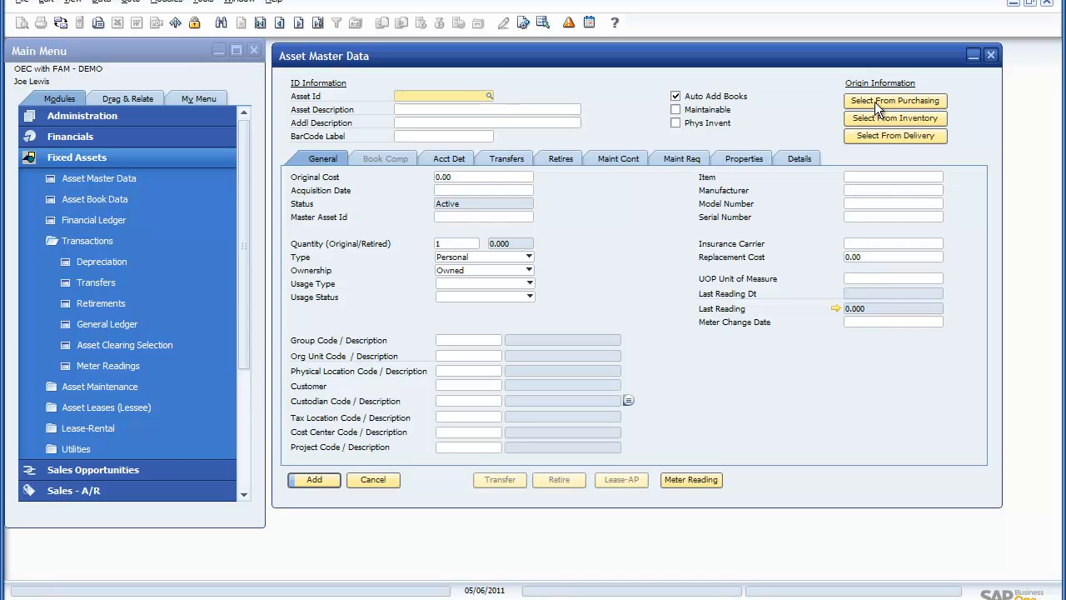
pyautogui.click(876, 103)
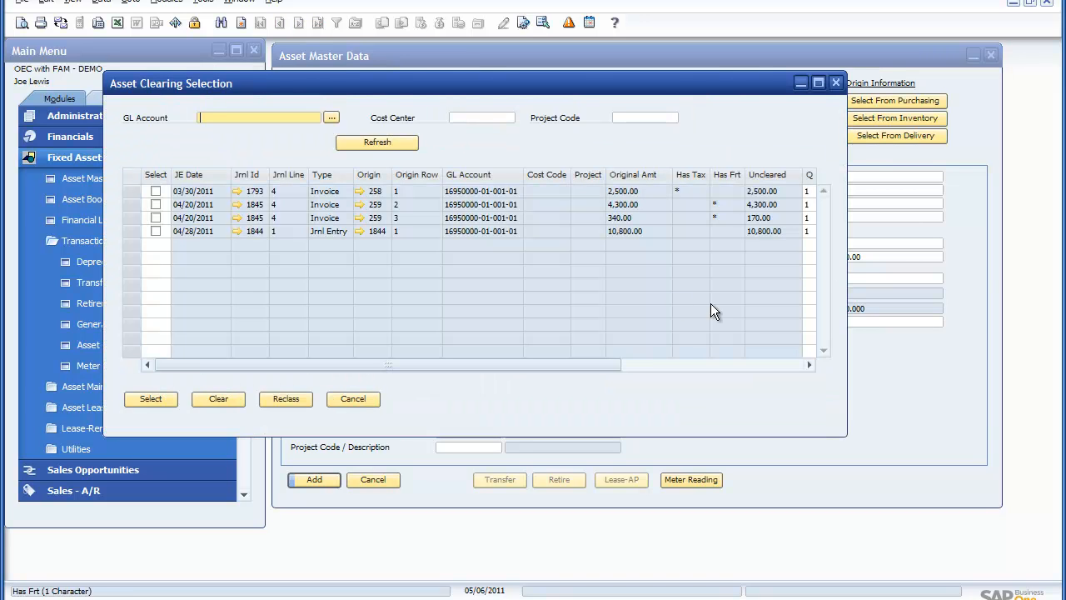
pyautogui.click(820, 82)
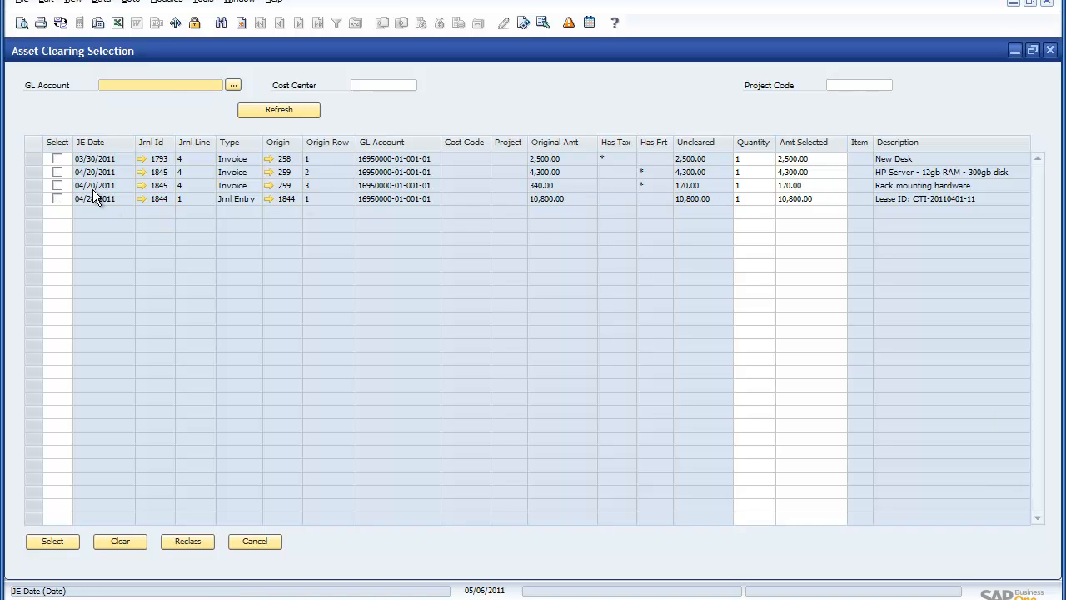
pyautogui.click(57, 171)
pyautogui.click(58, 185)
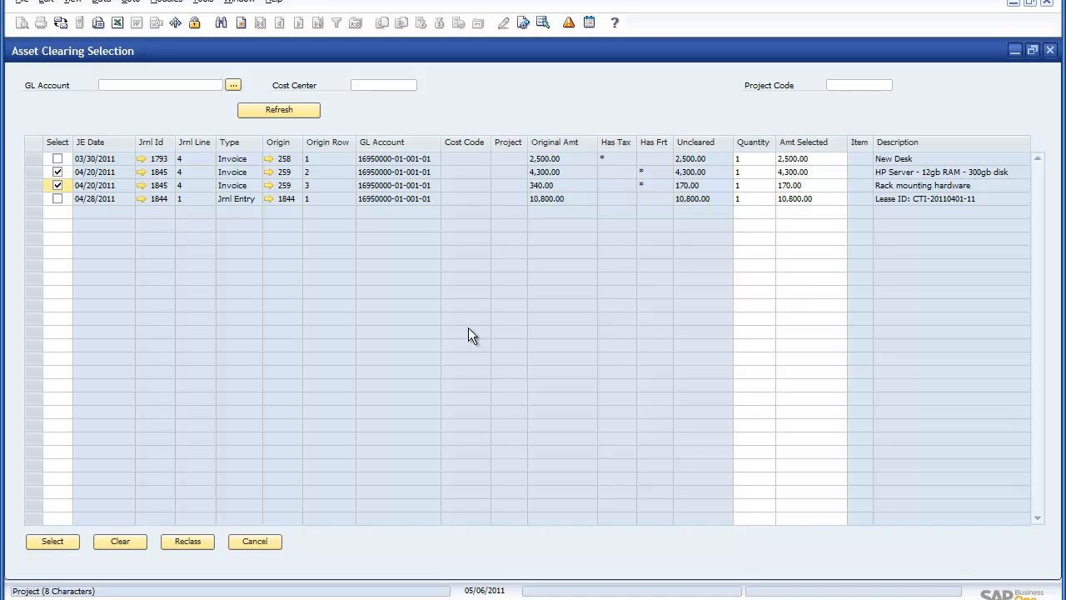
pyautogui.click(52, 542)
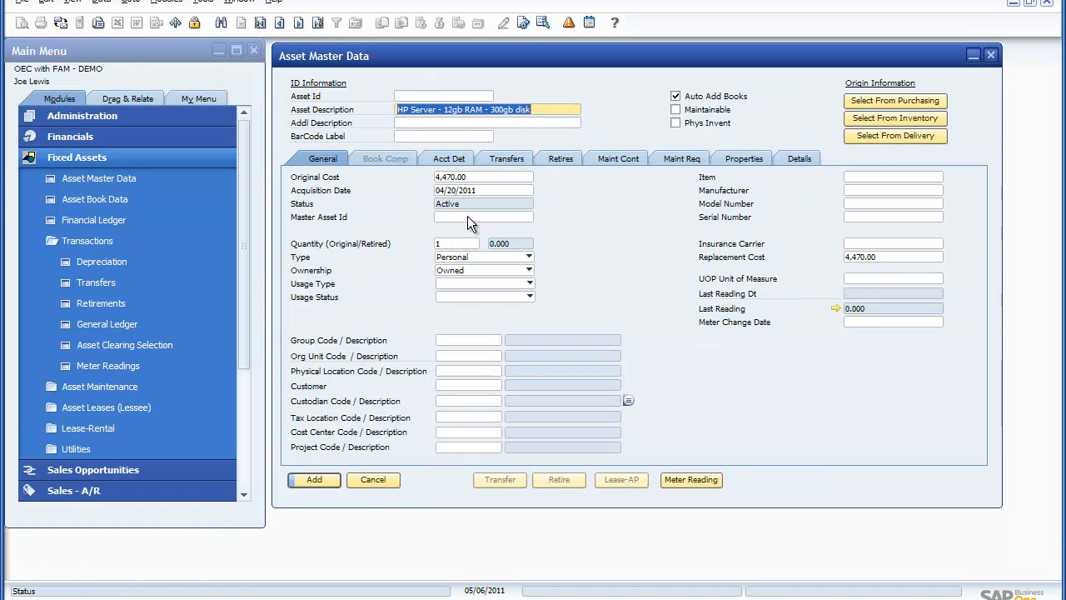
# Step: Assign the group code COMP-HW to the 12gb RAM server asset and generate its asset ID
pyautogui.click(470, 340)
pyautogui.click(497, 341)
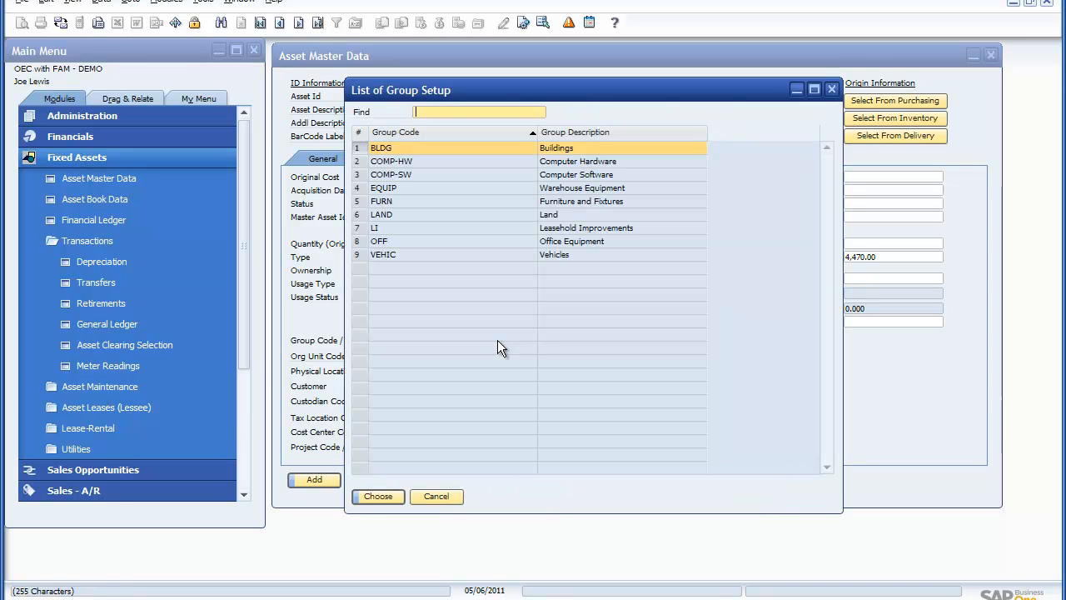
pyautogui.click(455, 162)
pyautogui.doubleClick(456, 162)
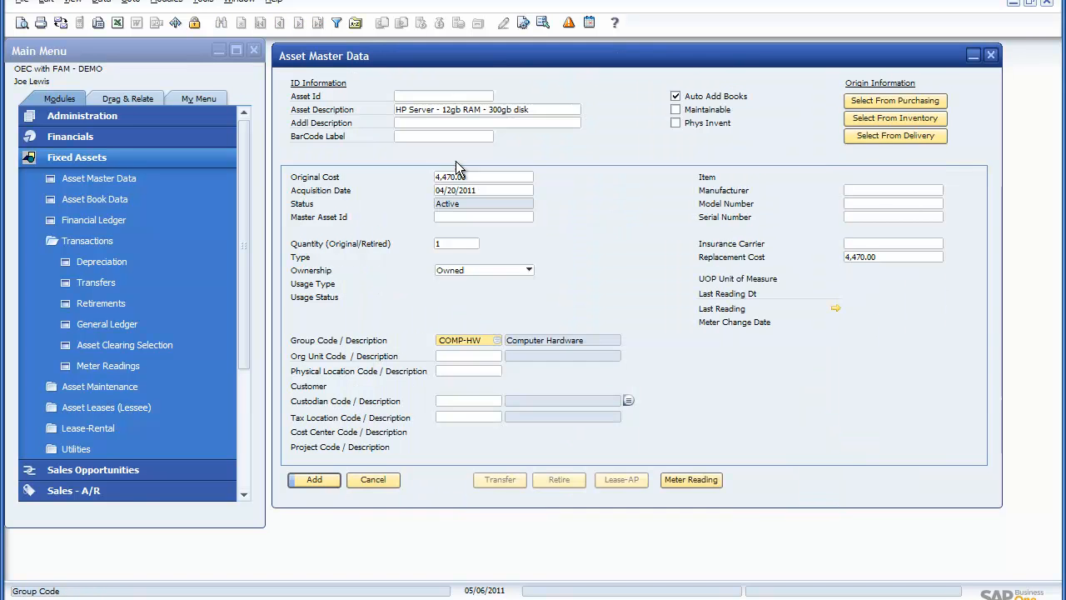
pyautogui.click(432, 96)
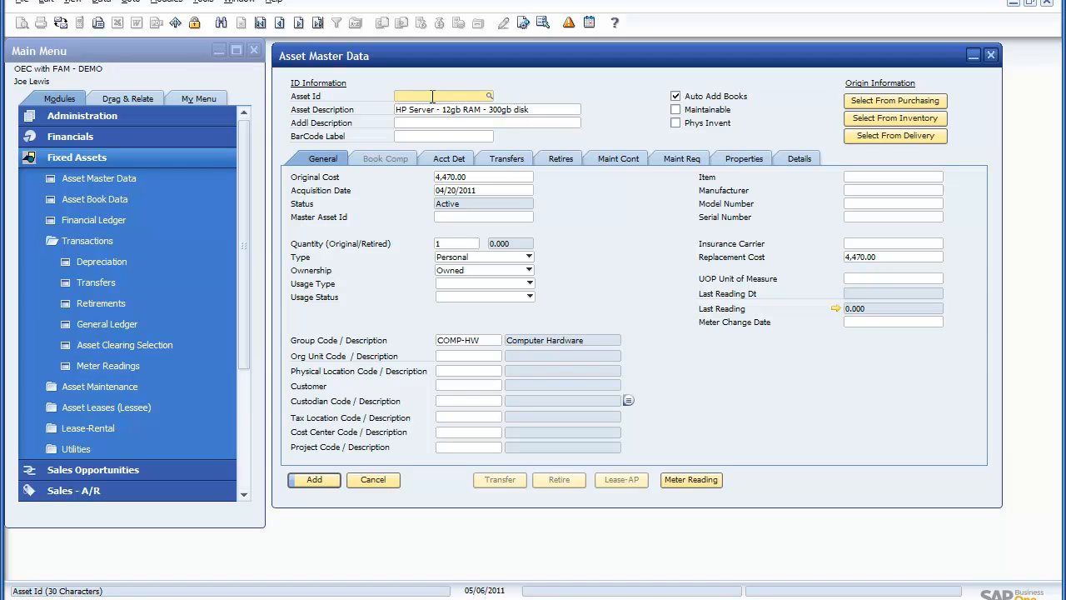
pyautogui.doubleClick(432, 97)
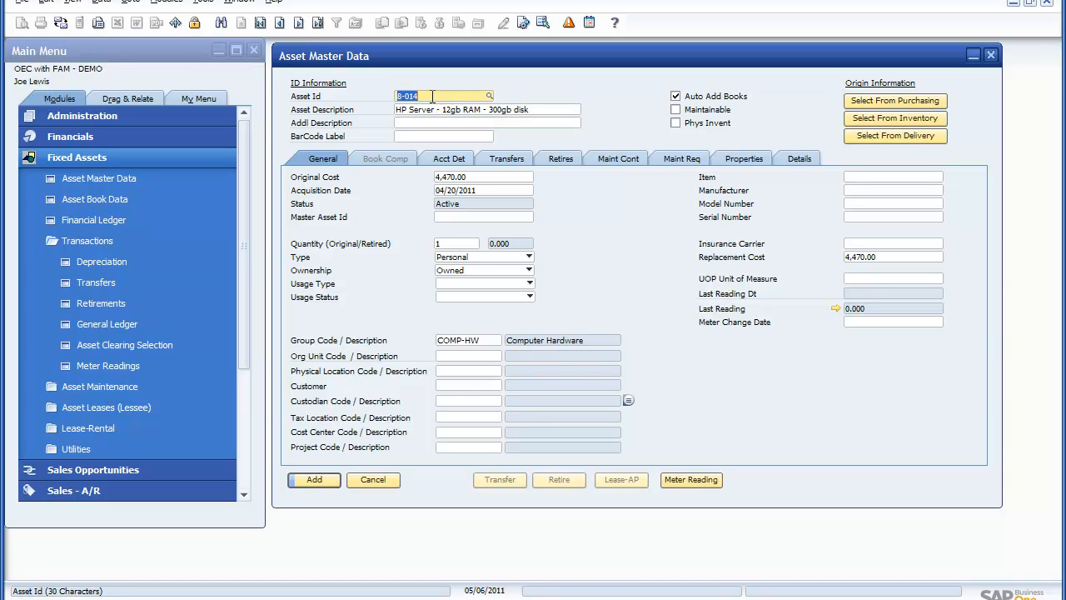
# Step: Flag the 12gb RAM server as maintainable and for physical inventory, and add the asset
pyautogui.click(677, 110)
pyautogui.click(676, 124)
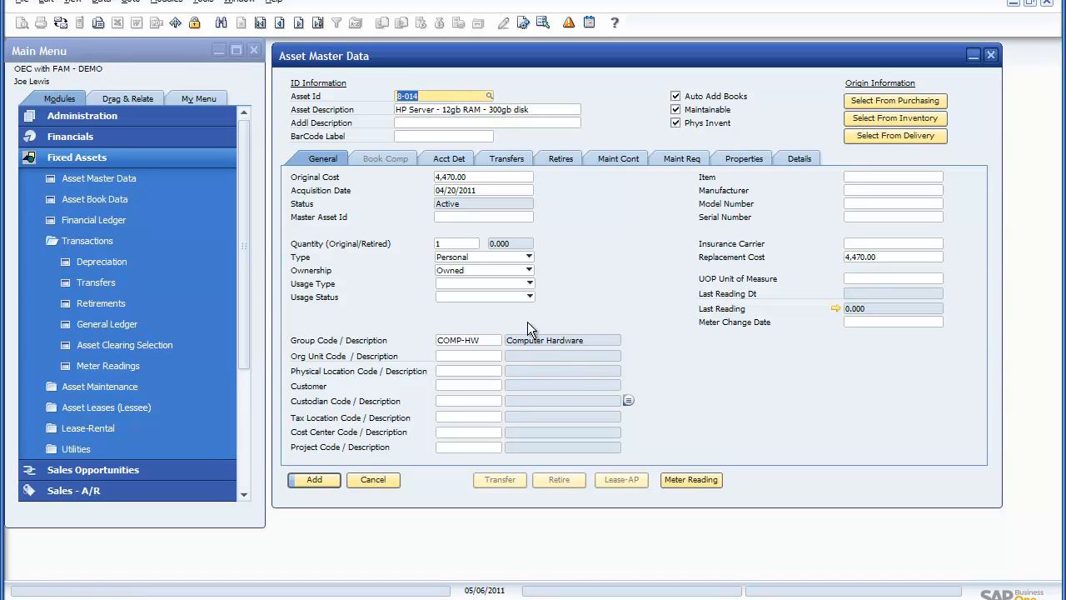
pyautogui.click(321, 481)
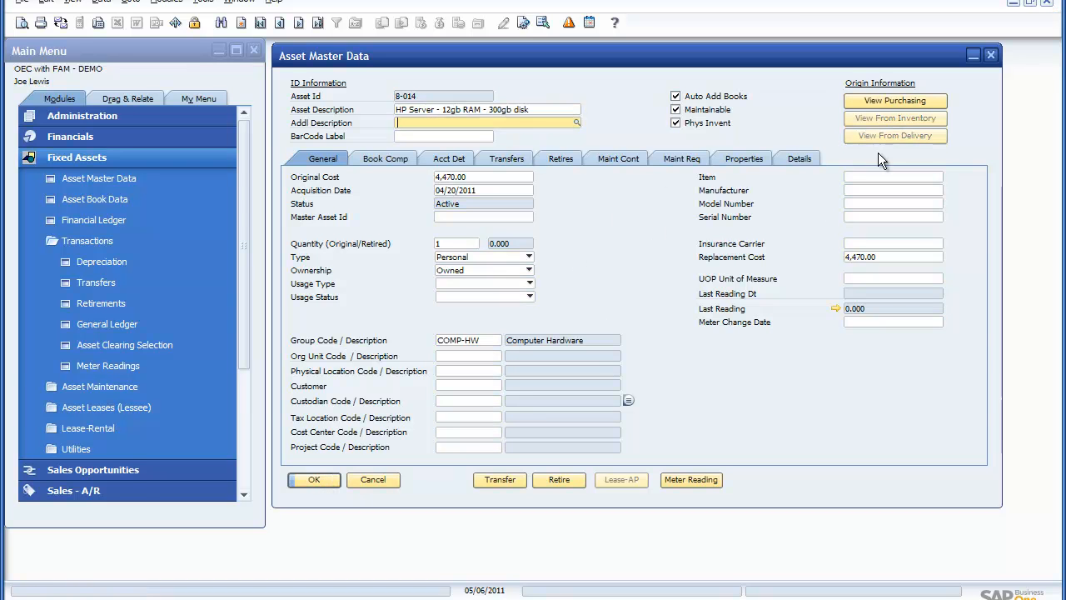
# Step: View the purchasing origin of the 12gb RAM server asset and open the source A/P invoice of its first line
pyautogui.click(893, 100)
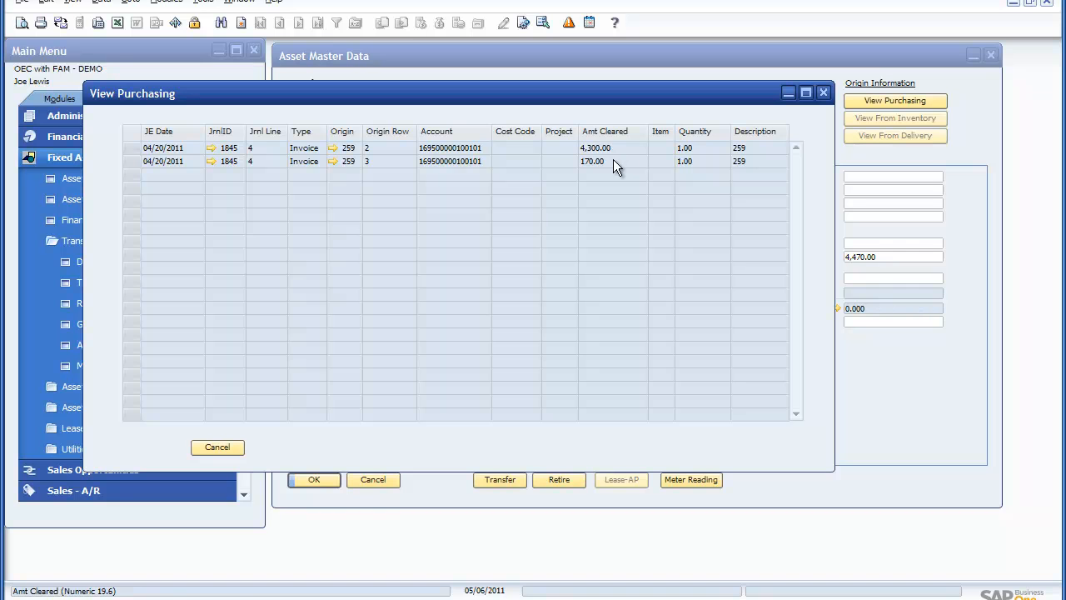
pyautogui.click(333, 146)
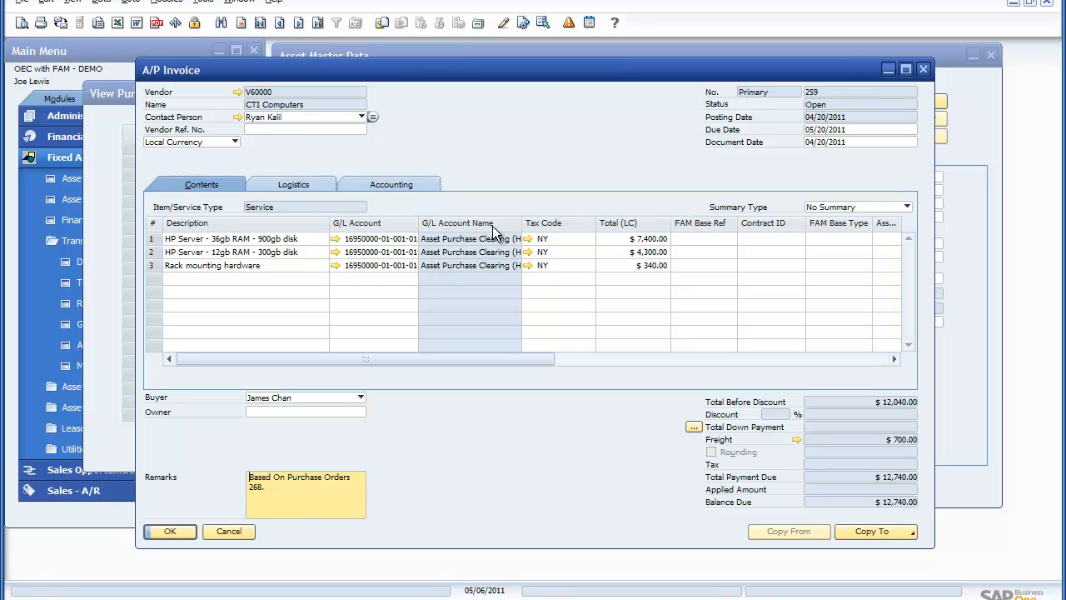
# Step: Close the source A/P invoice and purchasing origin, and view the book comparison of the 12gb RAM server asset
pyautogui.click(229, 531)
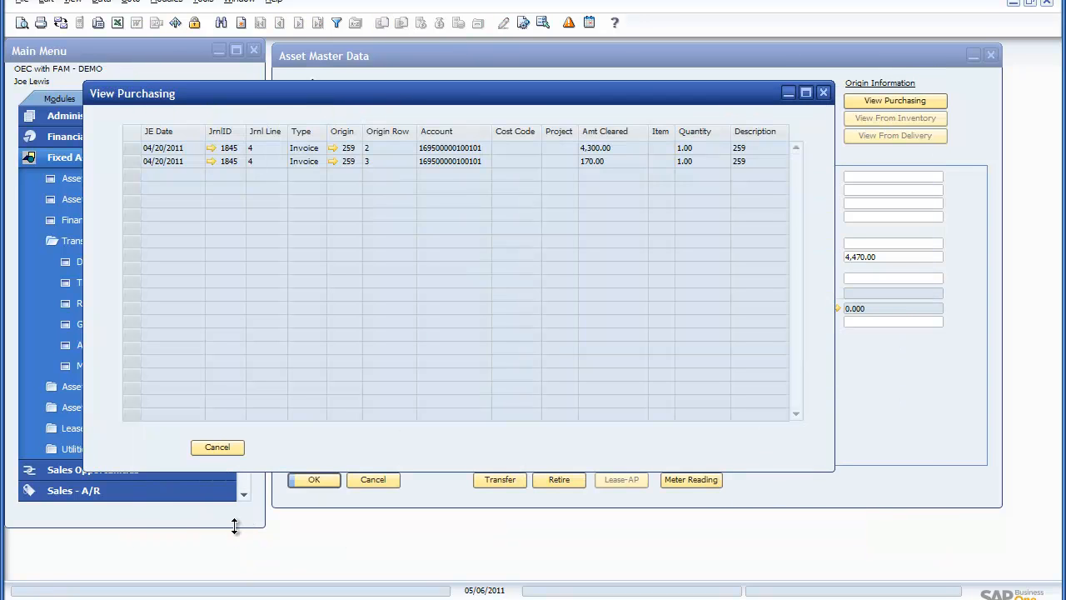
pyautogui.click(213, 448)
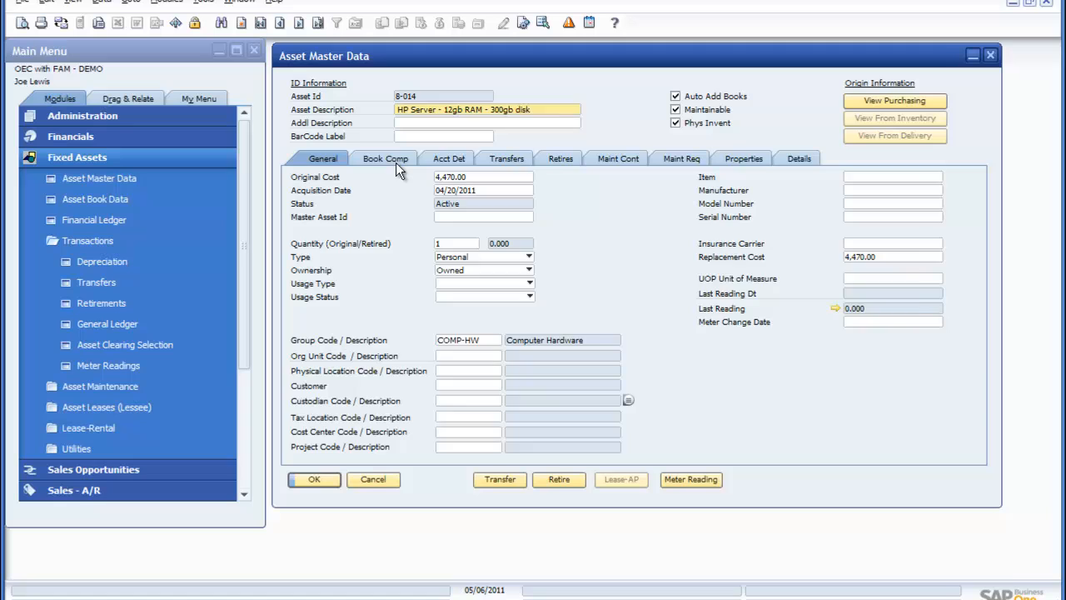
pyautogui.click(395, 162)
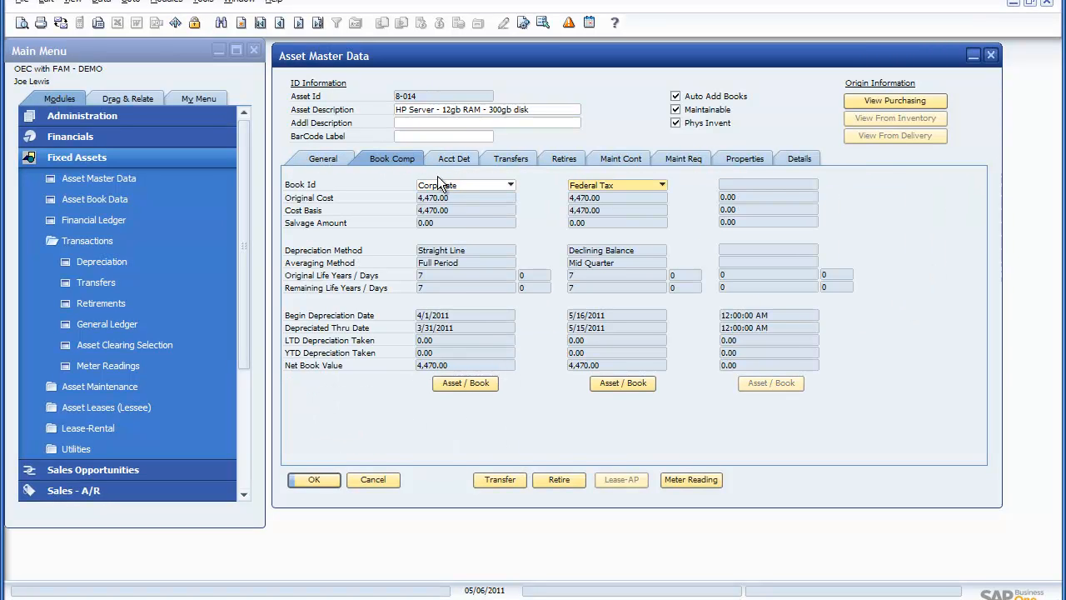
# Step: View the Financial Ledger entries of the server asset's Corporate book and return to its general data
pyautogui.click(468, 384)
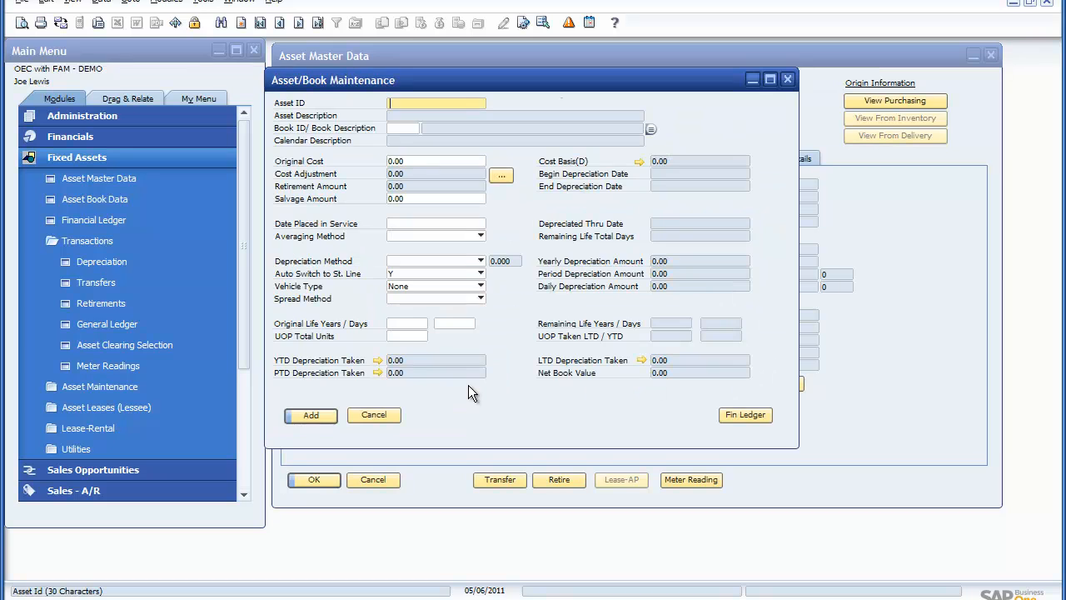
pyautogui.click(754, 416)
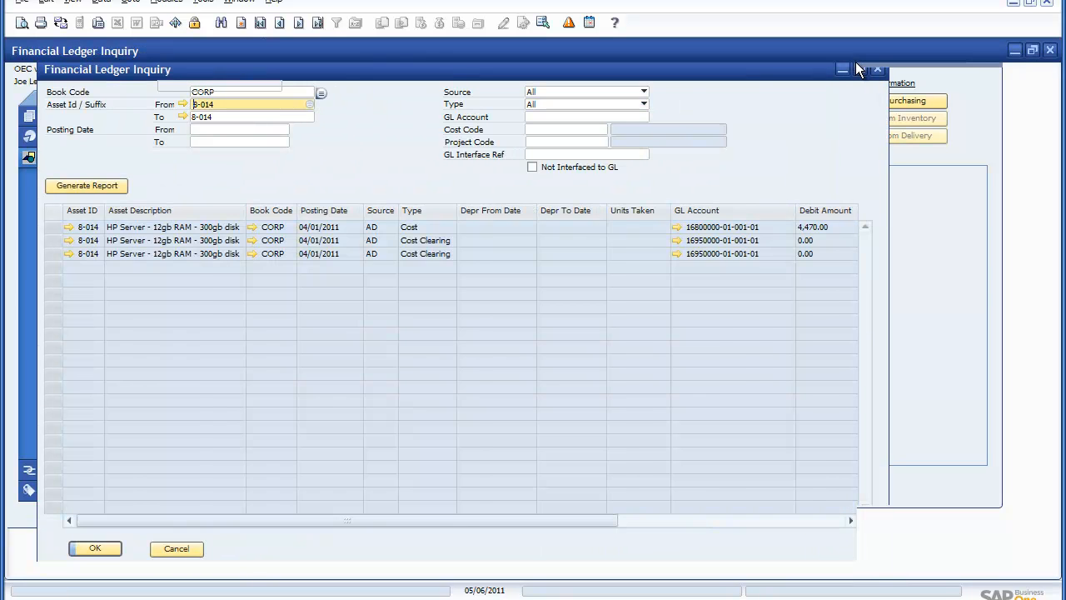
pyautogui.click(860, 68)
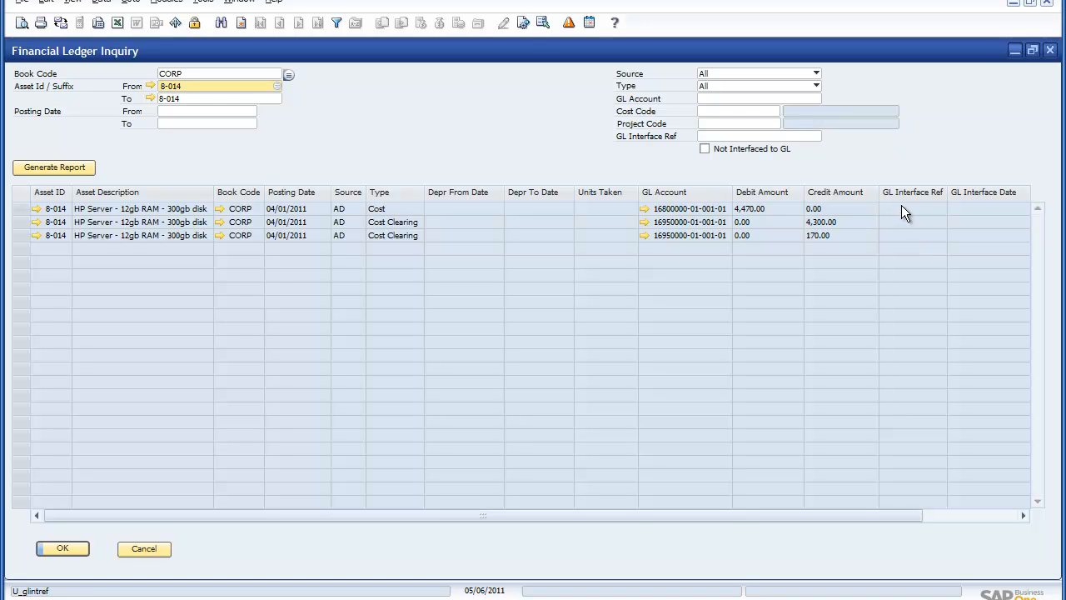
pyautogui.click(151, 548)
pyautogui.click(373, 414)
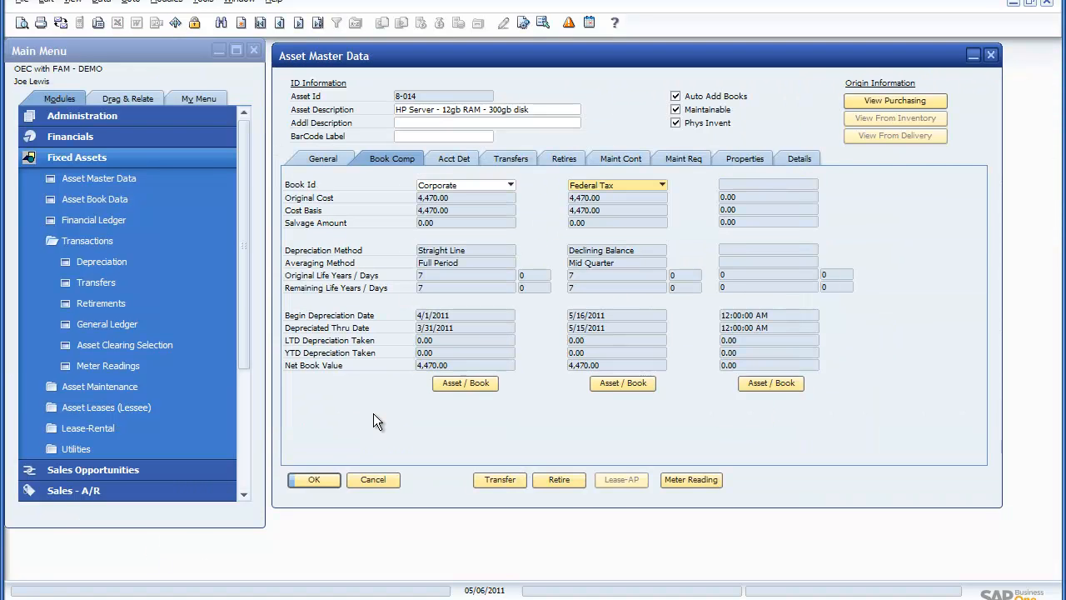
pyautogui.click(323, 160)
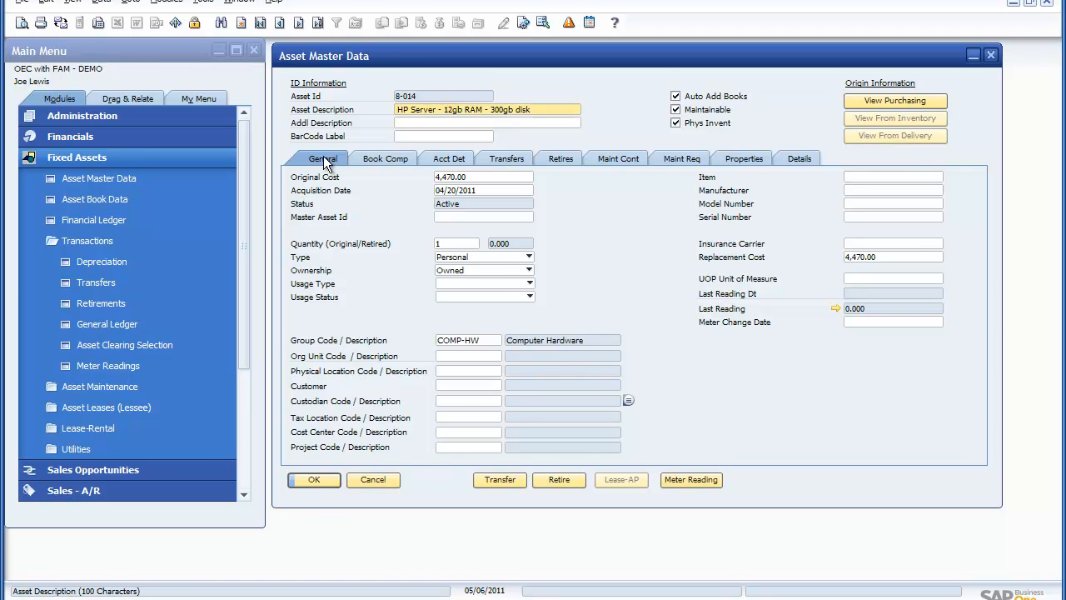
pyautogui.press('Tab')
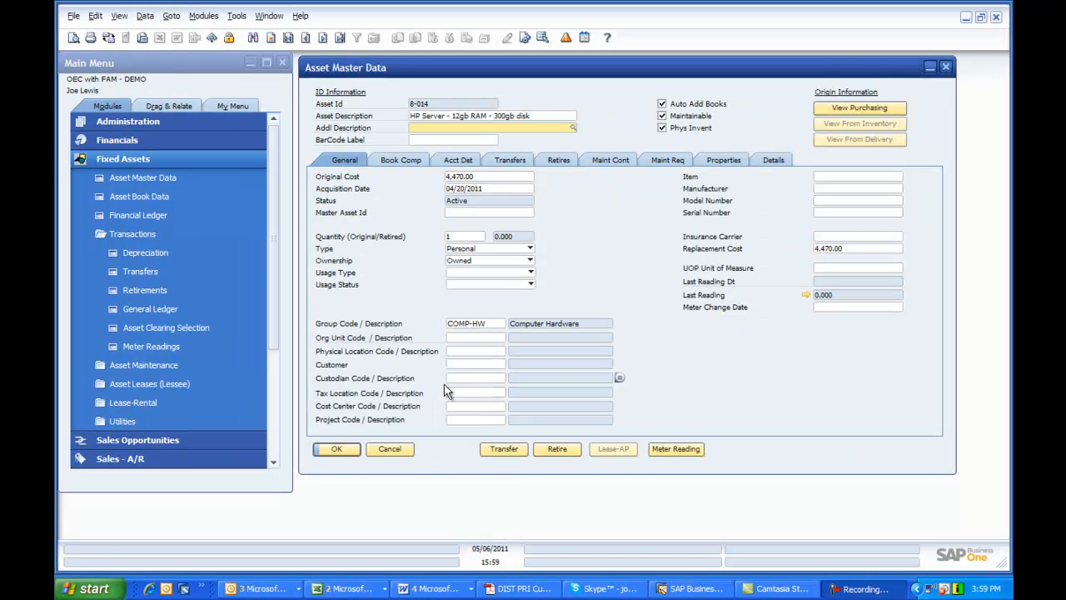
# Step: Start an asset depreciation run covering assets 8-013 to 8-014
pyautogui.click(159, 253)
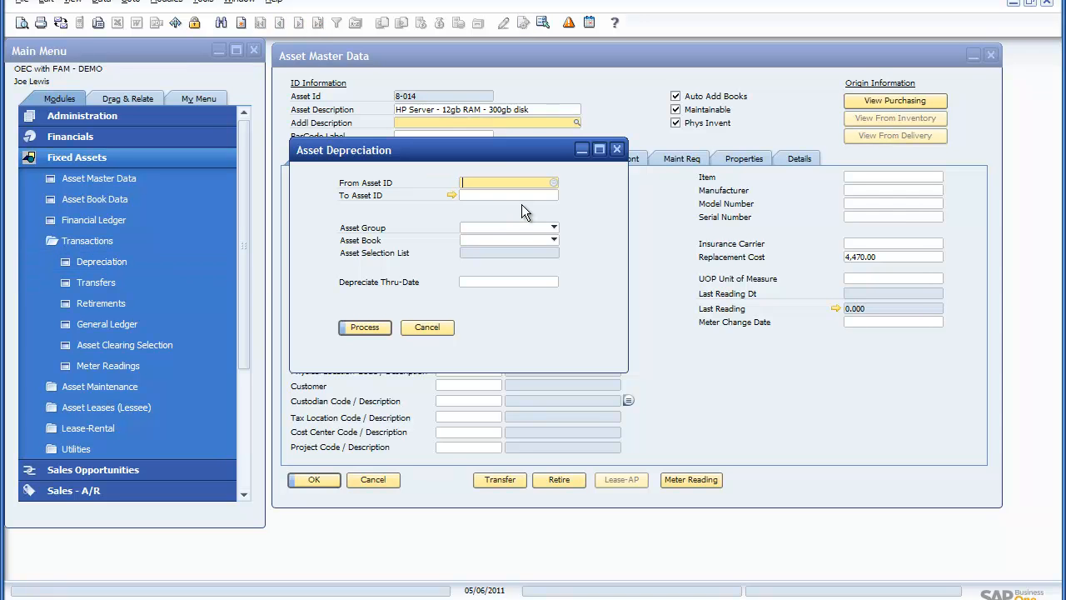
pyautogui.rightClick(517, 189)
pyautogui.click(525, 201)
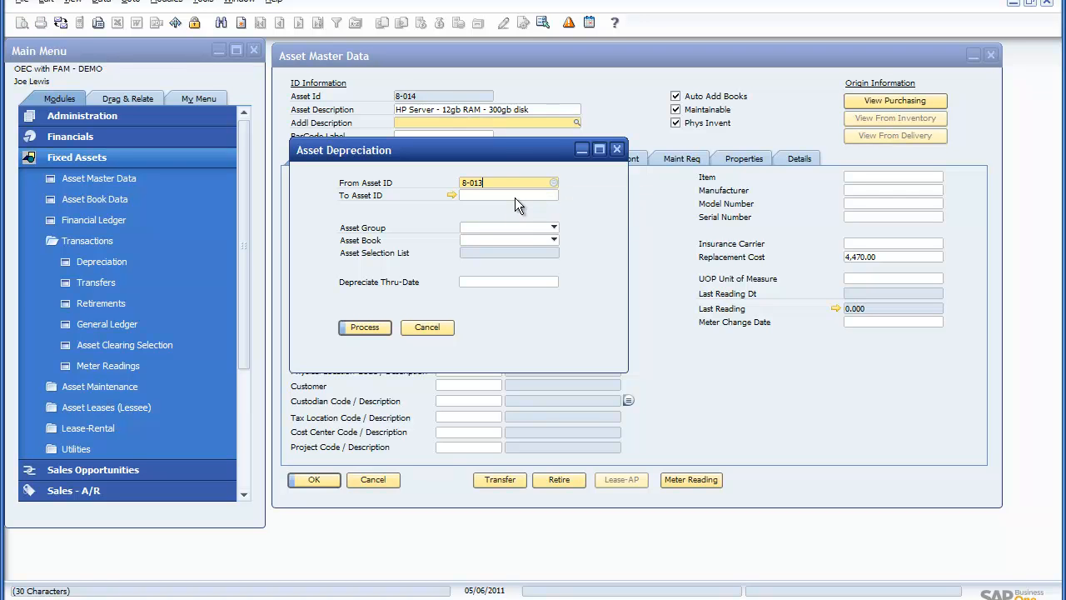
pyautogui.rightClick(515, 196)
pyautogui.click(521, 212)
pyautogui.press('BackSpace')
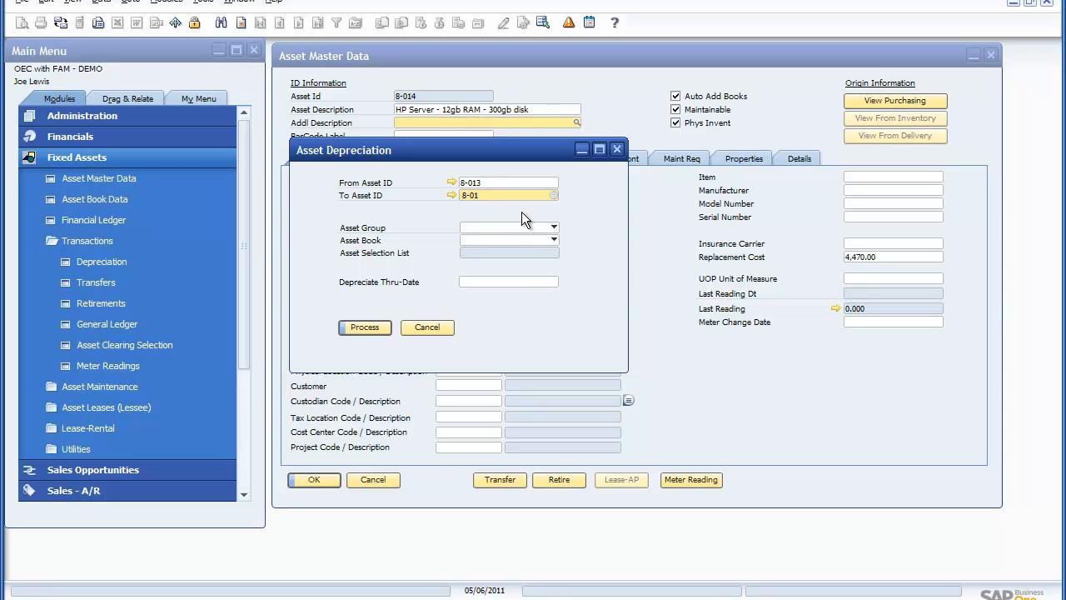
pyautogui.write('4')
# Step: Set the depreciate thru-date to 06/30/2011, process the depreciation run, and close it
pyautogui.click(514, 281)
pyautogui.write('0630')
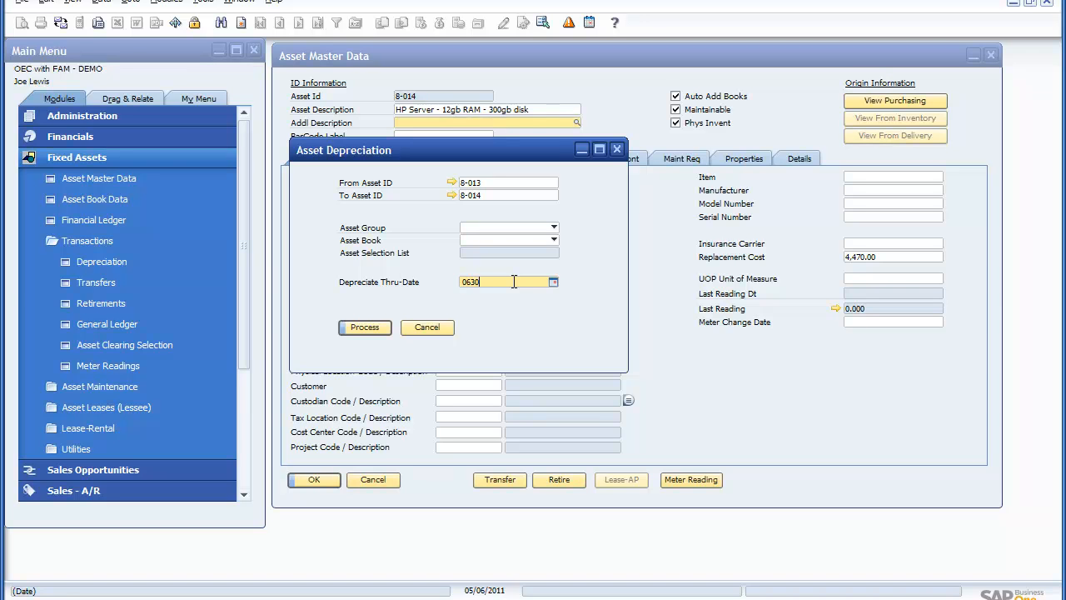
pyautogui.press('Tab')
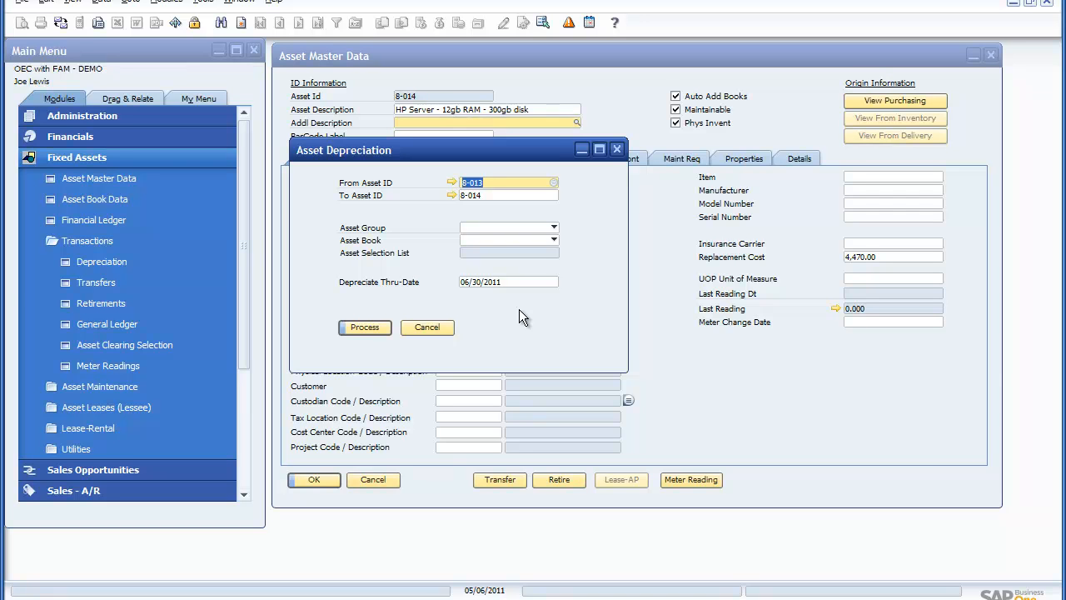
pyautogui.click(369, 327)
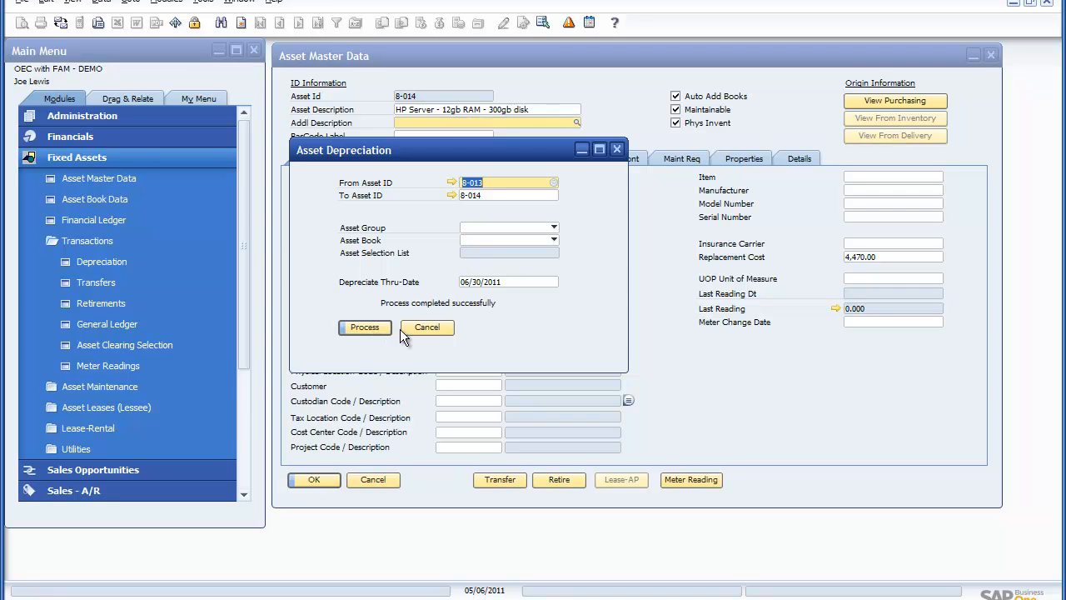
pyautogui.click(435, 326)
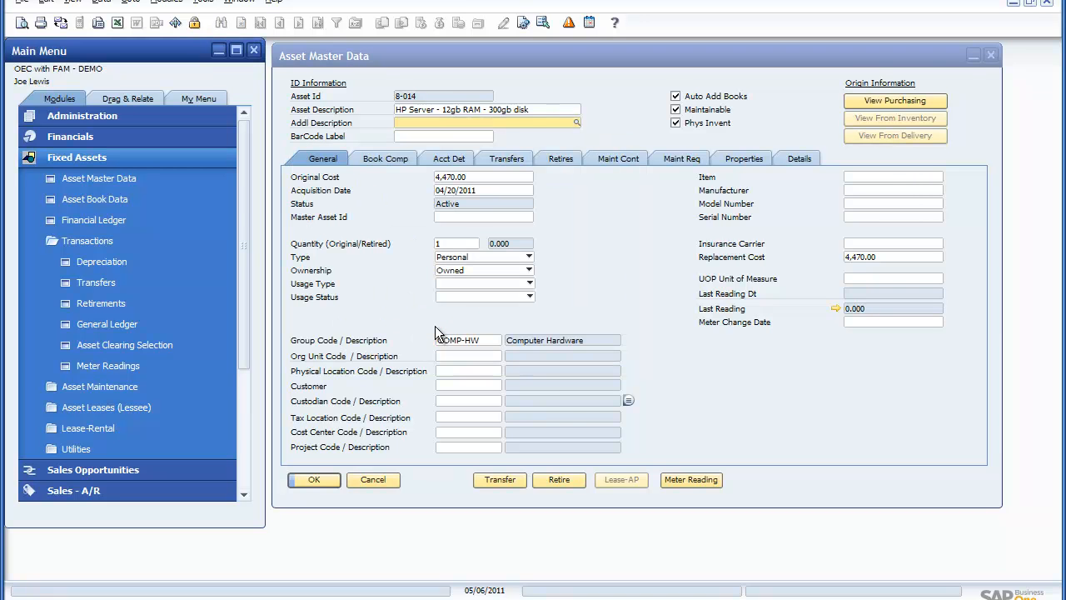
# Step: Review the server asset's depreciation in the book comparison, Corporate book record and Financial Ledger
pyautogui.click(388, 160)
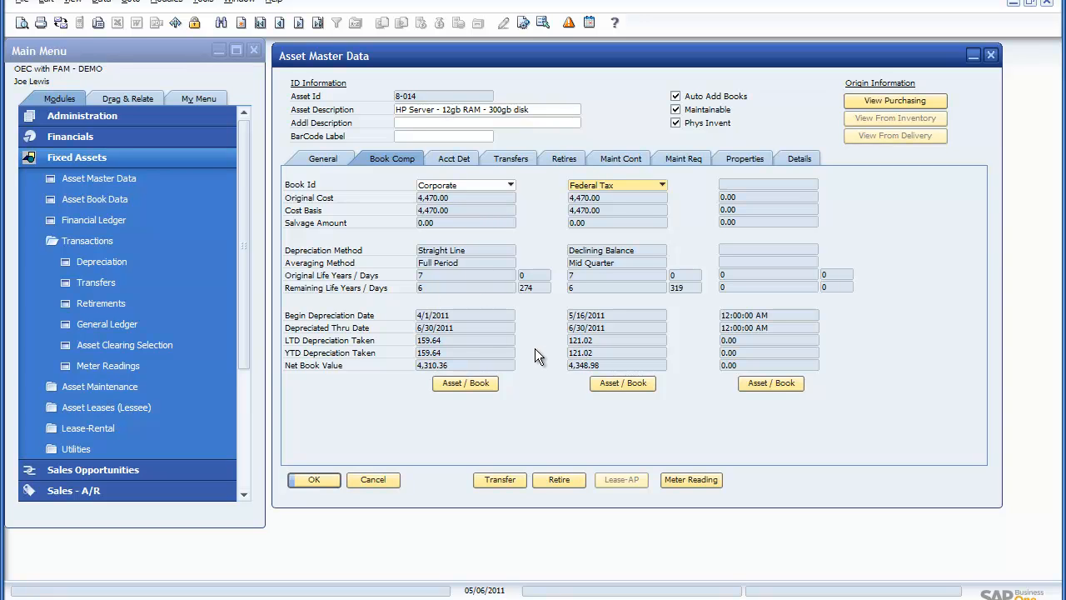
pyautogui.click(472, 383)
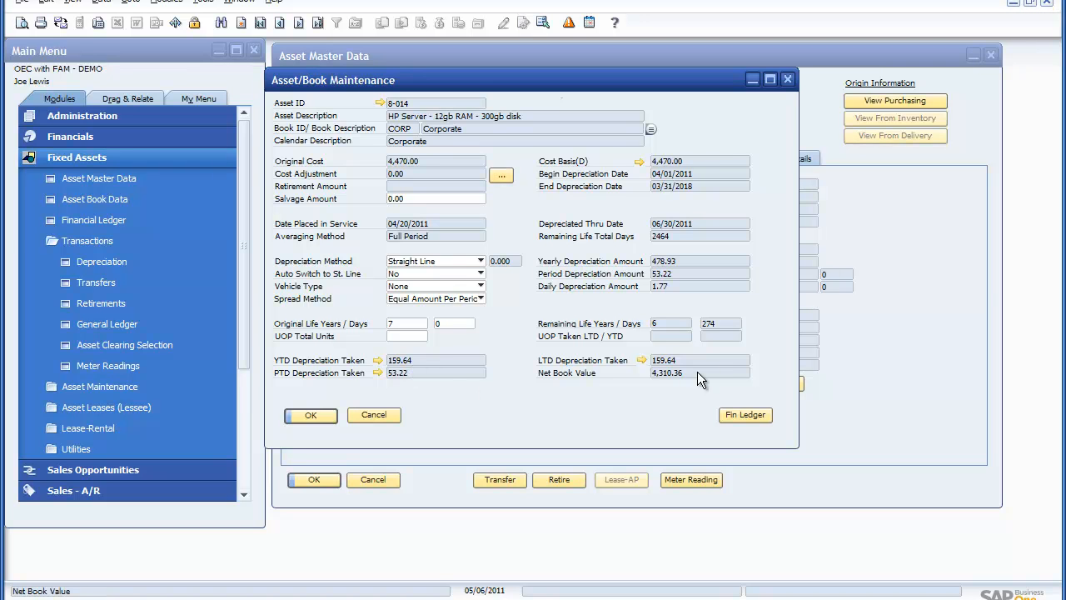
pyautogui.click(736, 414)
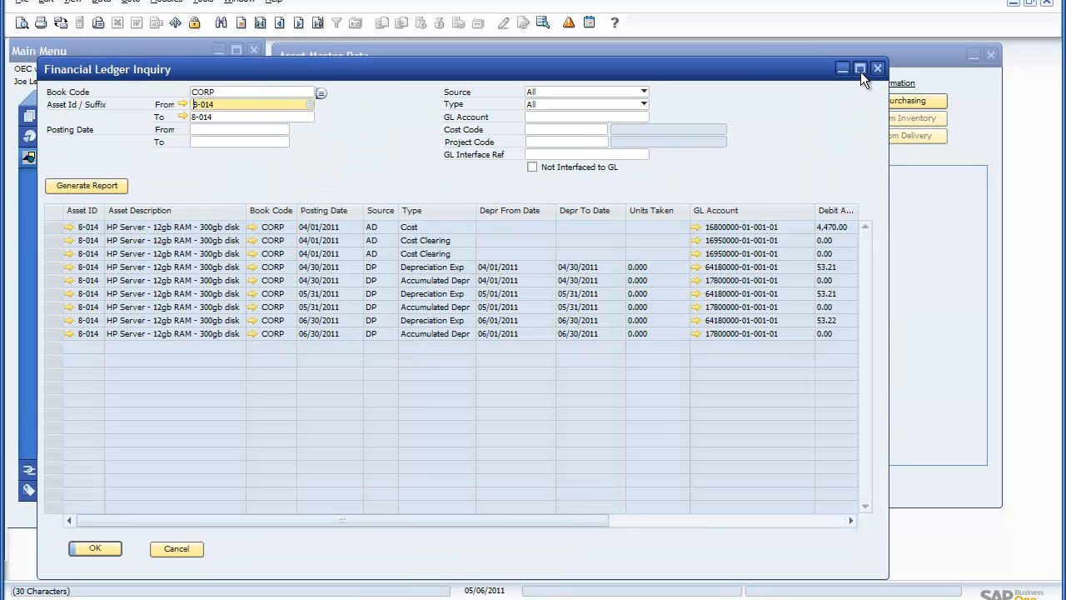
pyautogui.click(860, 69)
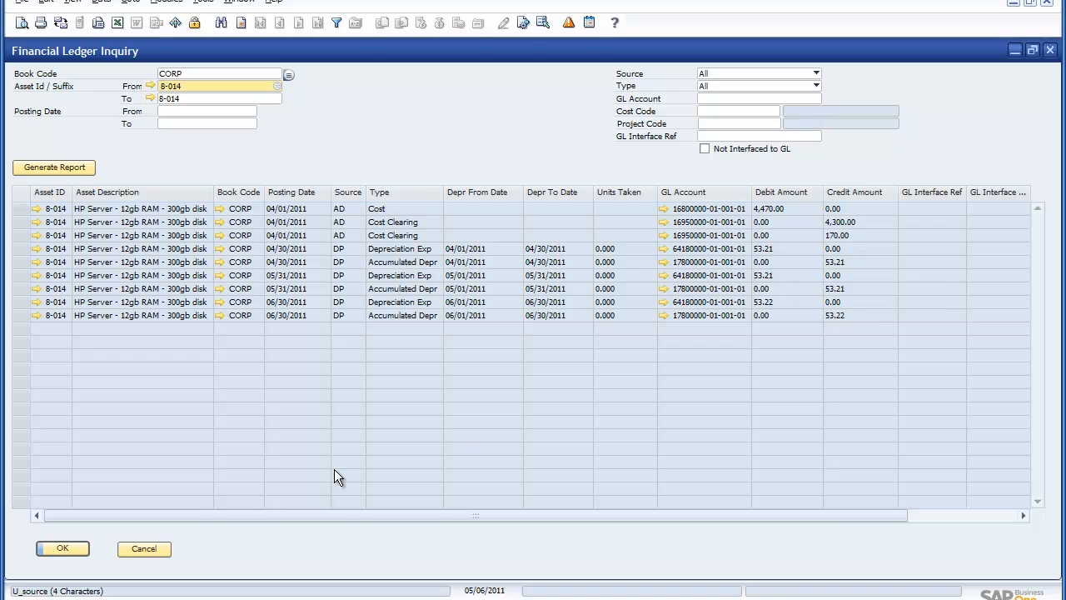
pyautogui.click(153, 546)
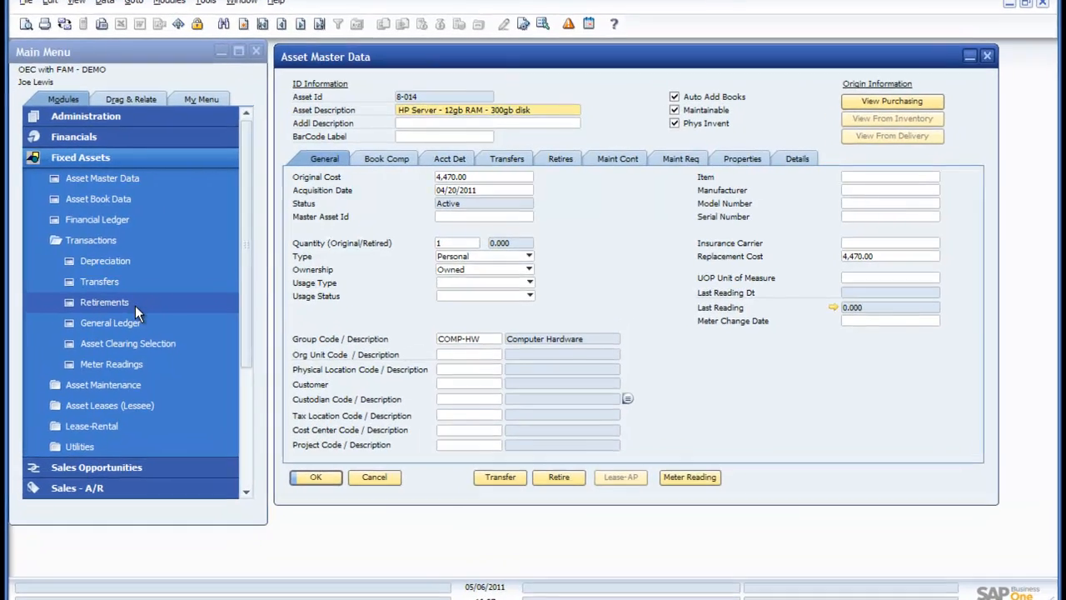
# Step: Start an asset retirement for asset 8-014 with retire date 05/20/2011
pyautogui.click(134, 306)
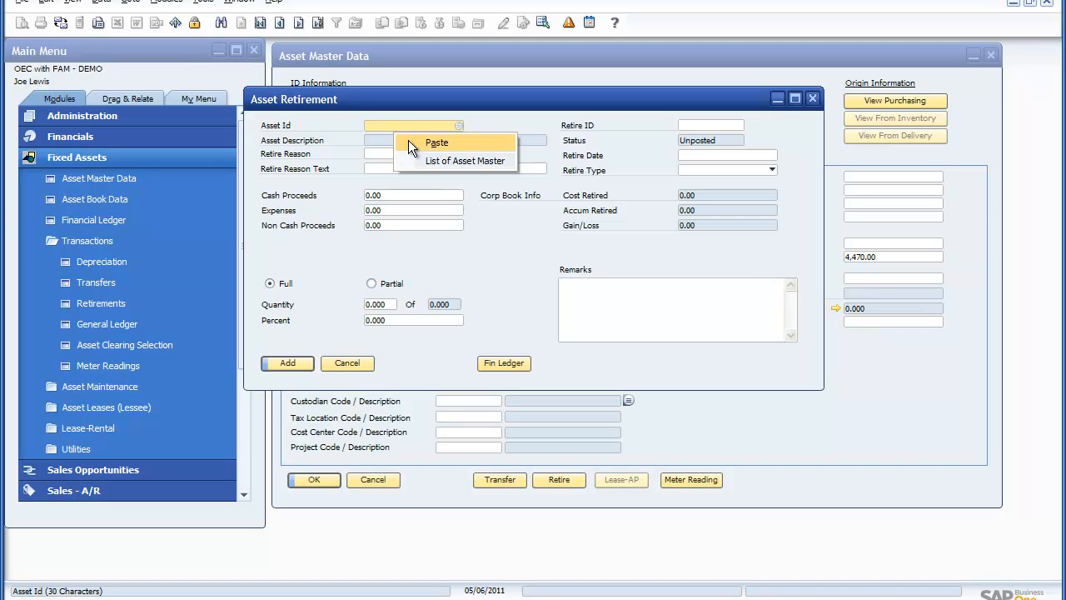
pyautogui.click(410, 143)
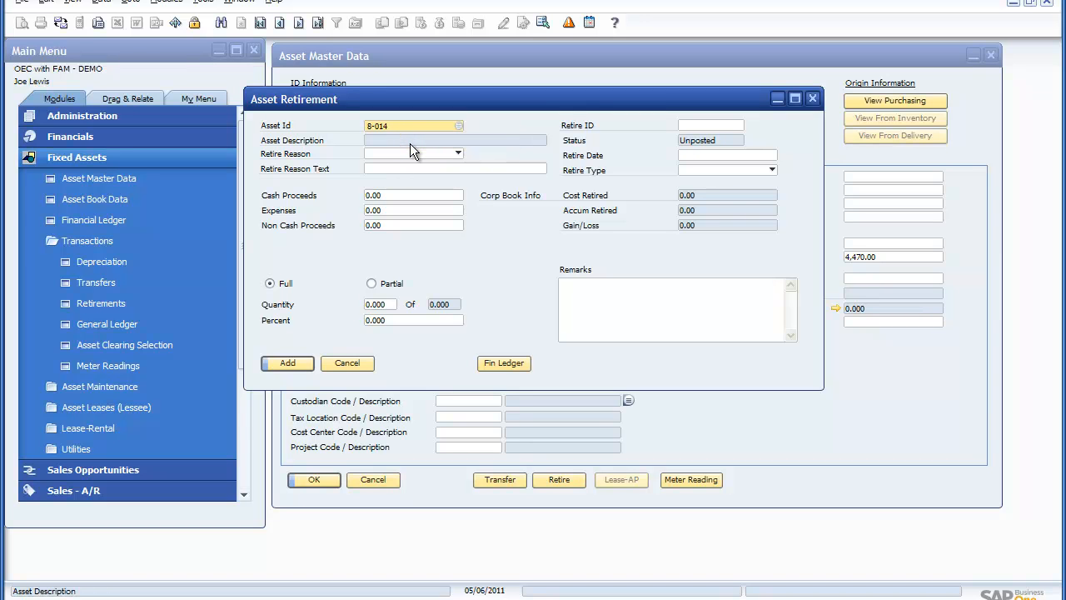
pyautogui.press('Tab')
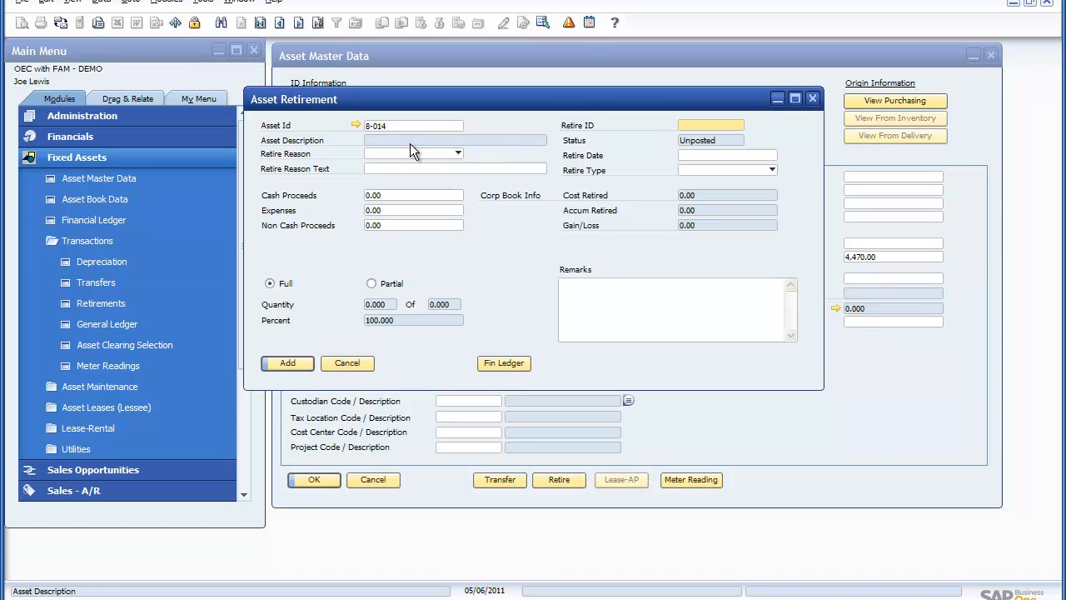
pyautogui.click(712, 154)
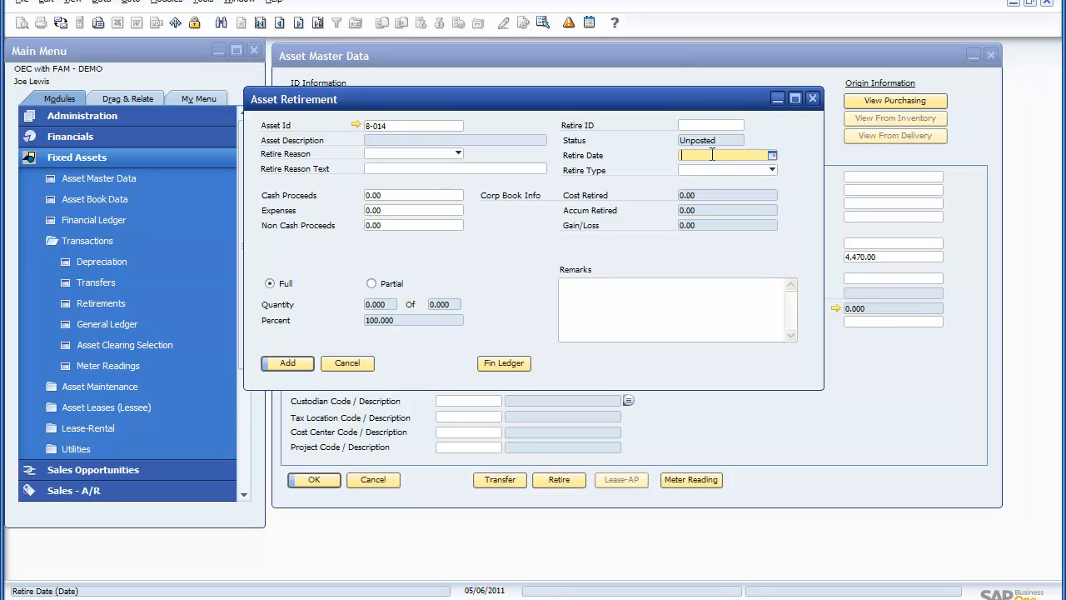
pyautogui.write('0520')
pyautogui.press('Tab')
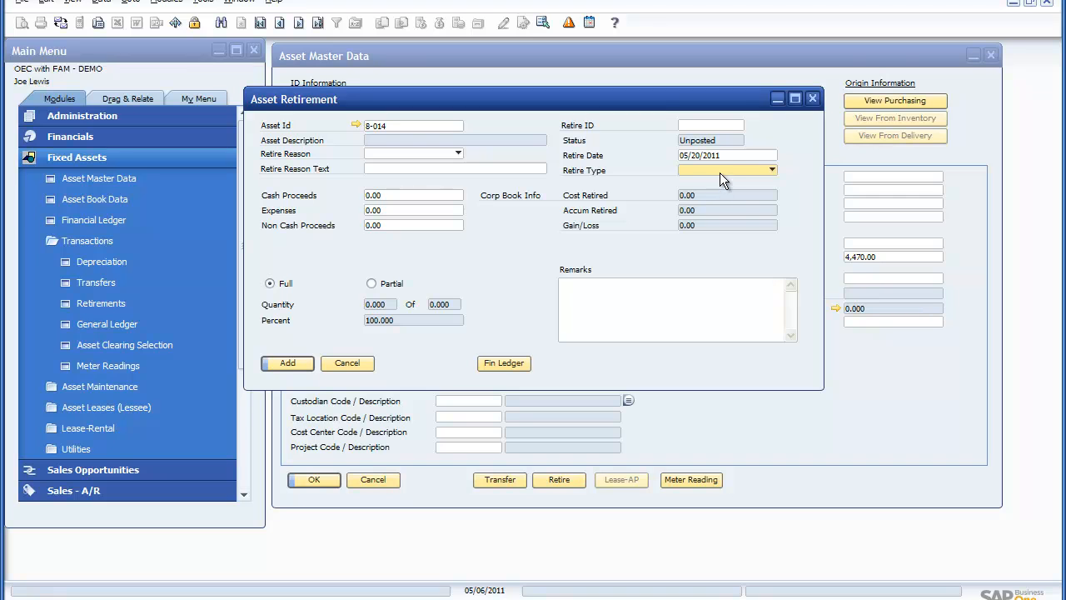
# Step: Set the retire type to Ordinary and the retire reason to RETURN, and add the full retirement
pyautogui.click(719, 172)
pyautogui.click(723, 198)
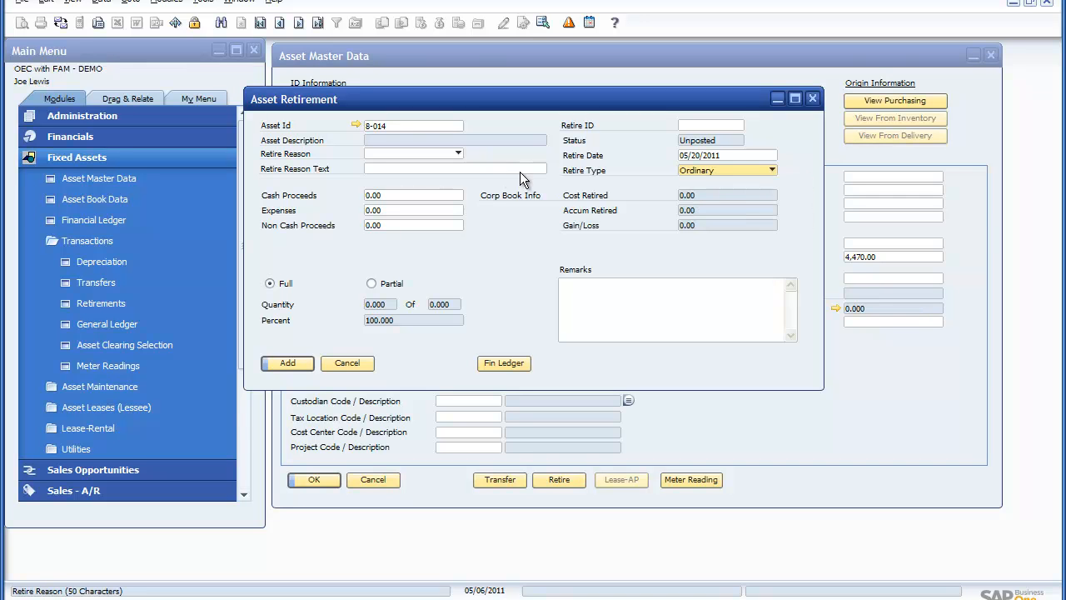
pyautogui.click(459, 153)
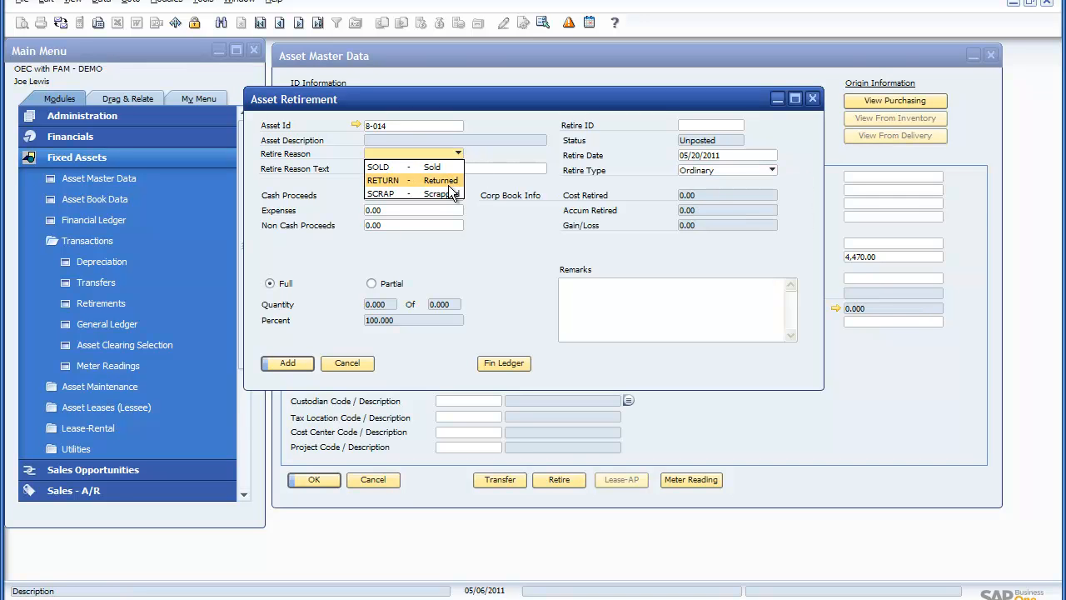
pyautogui.click(447, 181)
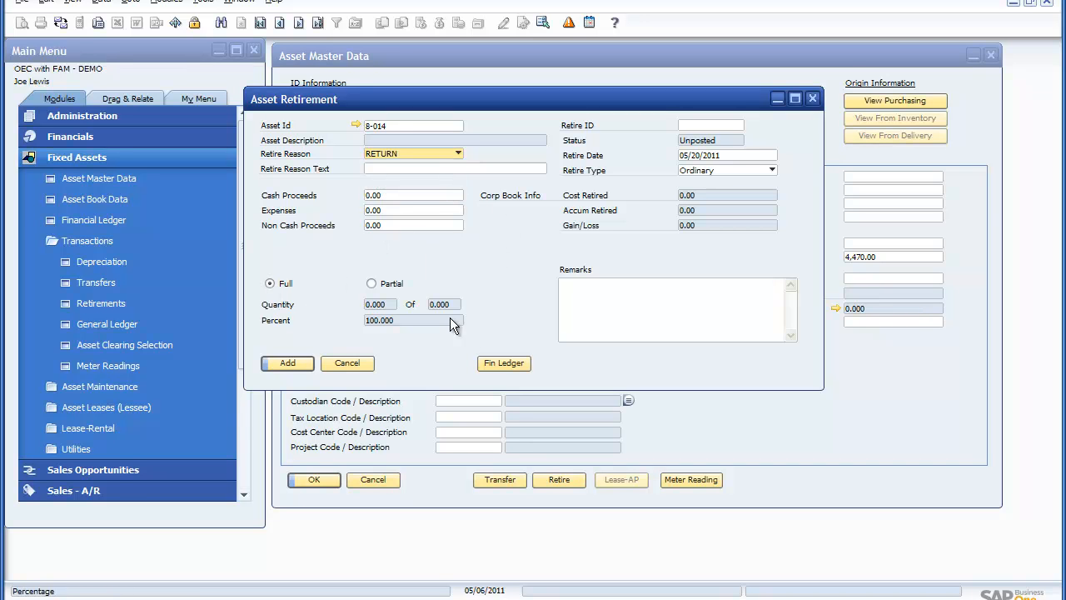
pyautogui.click(292, 366)
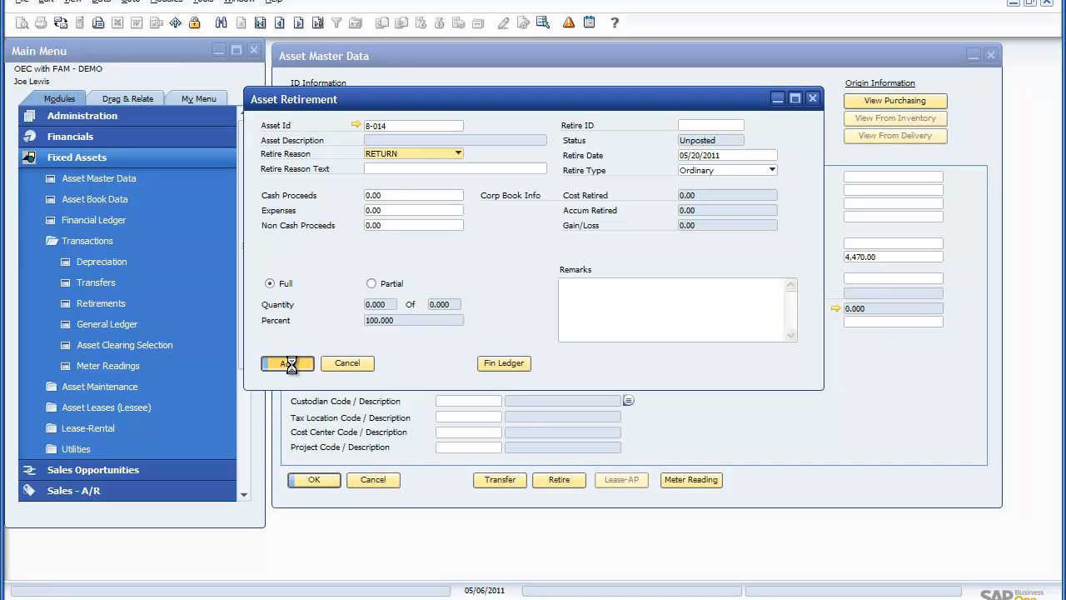
pyautogui.click(344, 363)
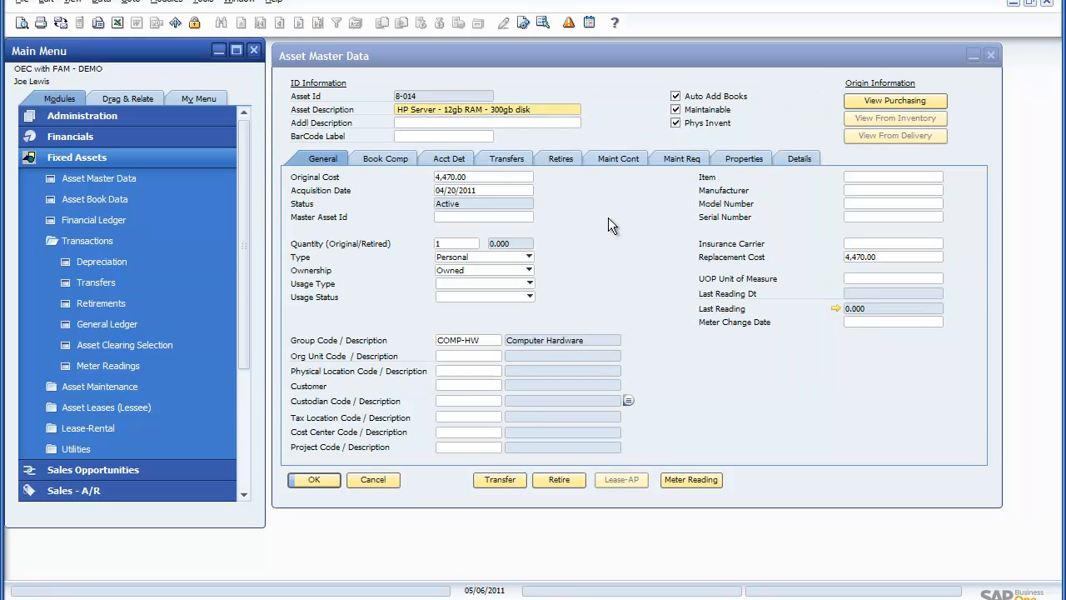
# Step: Check the retired server's book comparison and Corporate book record, and view its retirement entries in the Financial Ledger
pyautogui.click(388, 159)
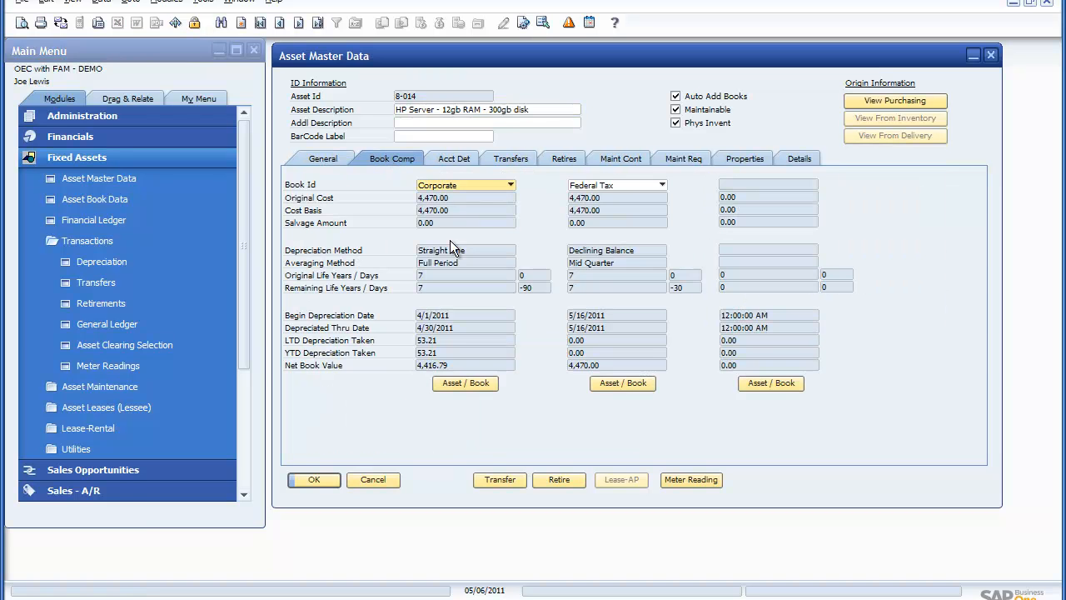
pyautogui.click(463, 383)
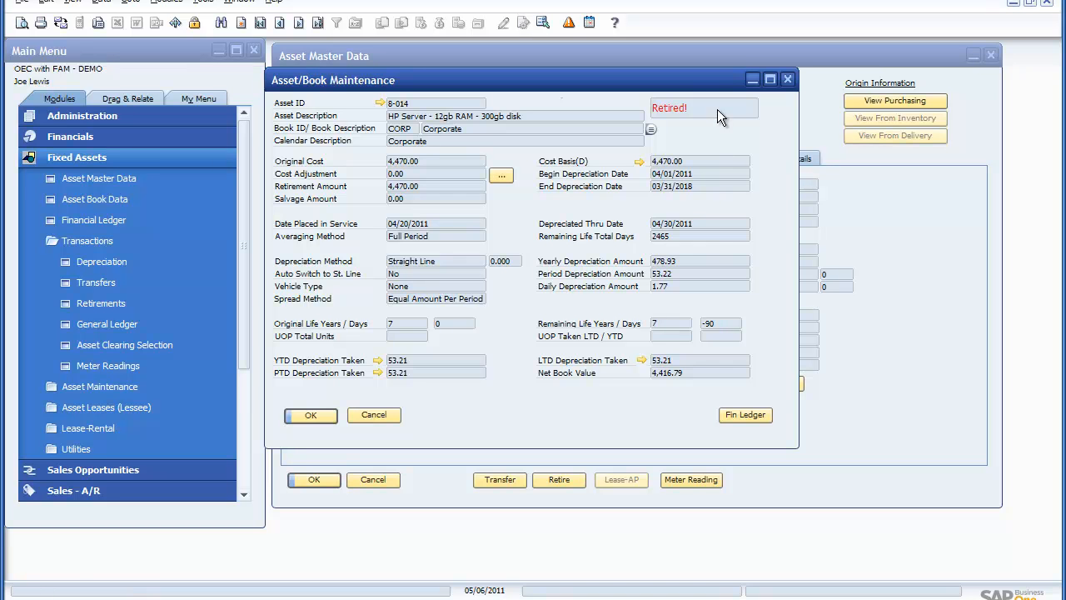
pyautogui.click(745, 415)
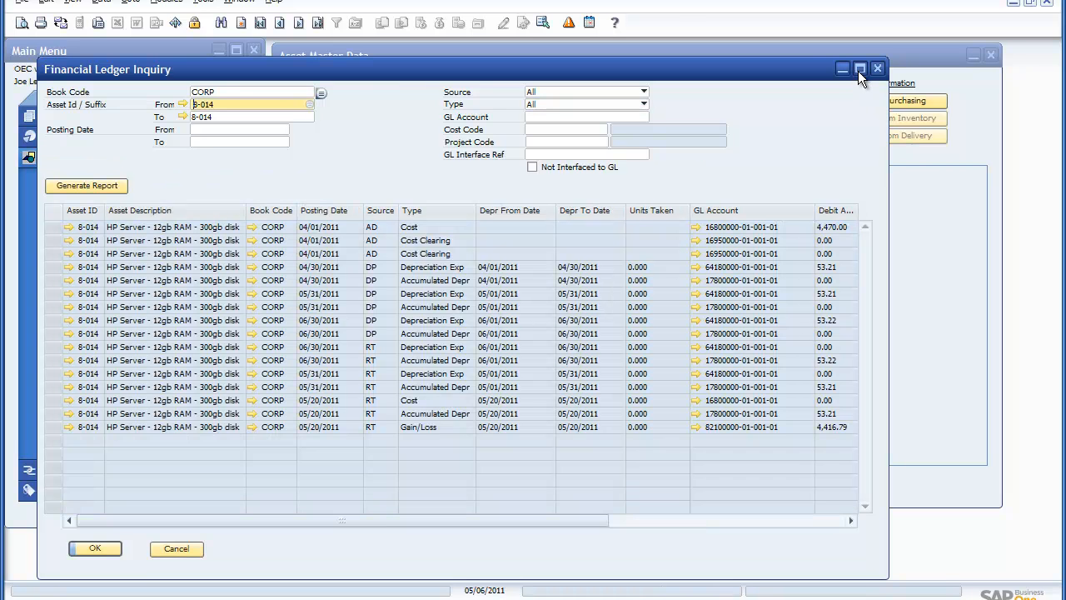
pyautogui.click(858, 69)
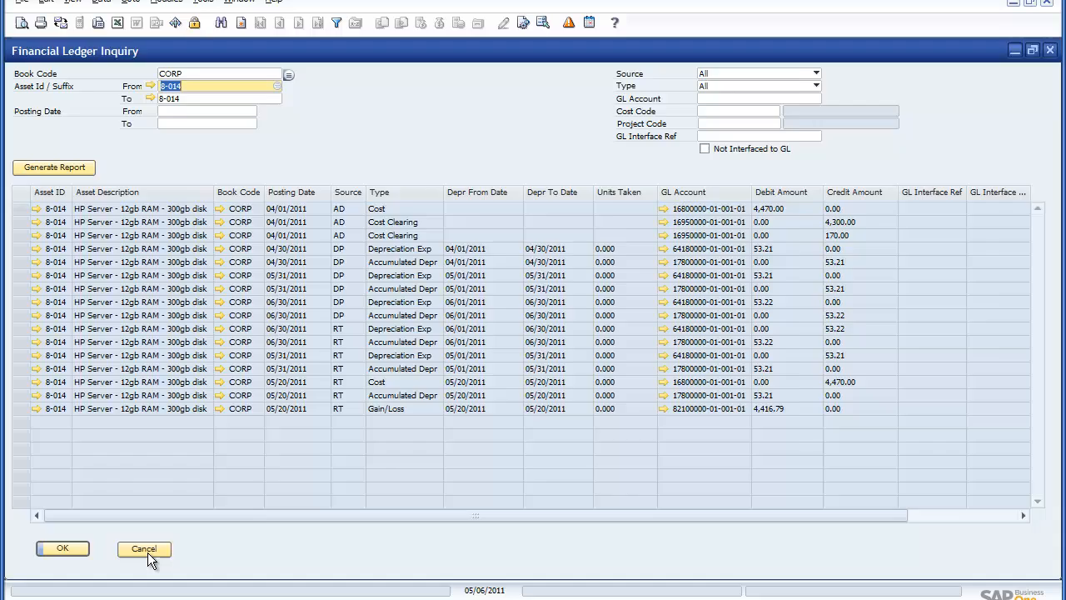
# Step: Close the Financial Ledger inquiry and the Corporate book record, and return to the retired server's general information
pyautogui.click(185, 510)
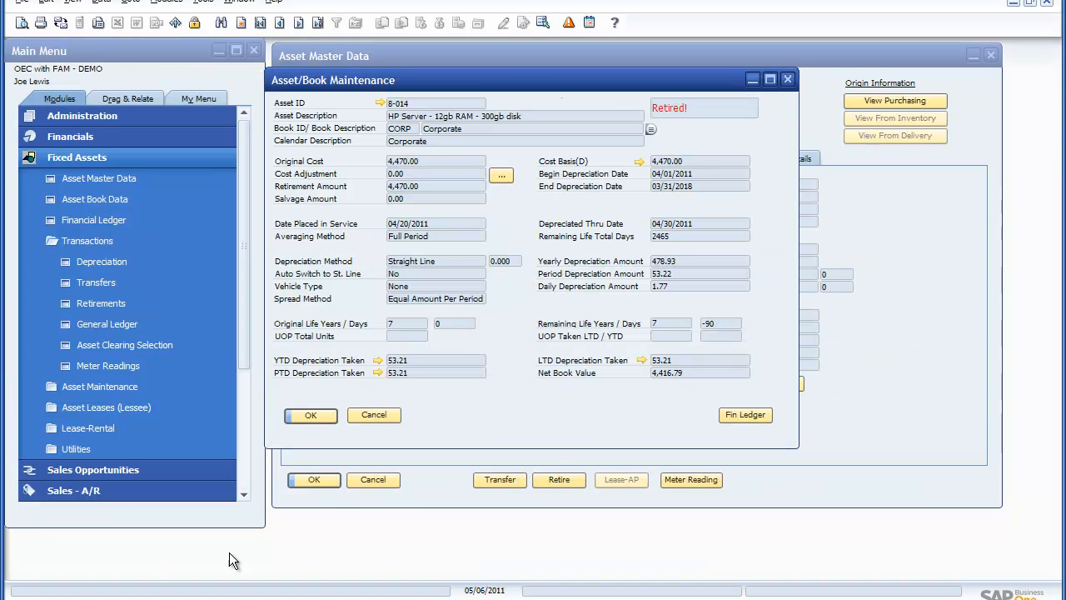
pyautogui.click(372, 414)
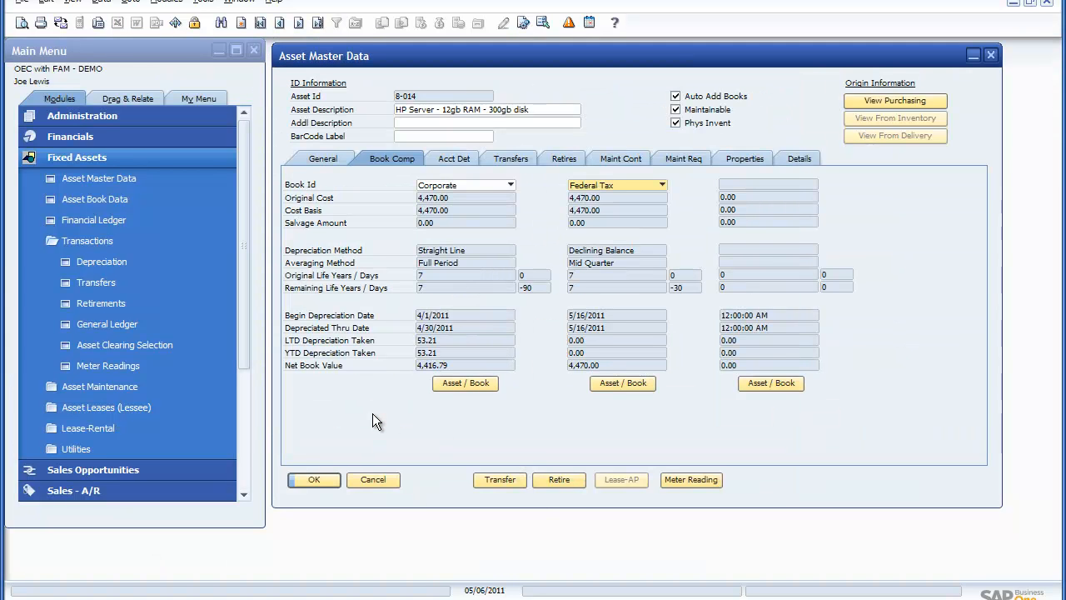
pyautogui.click(324, 159)
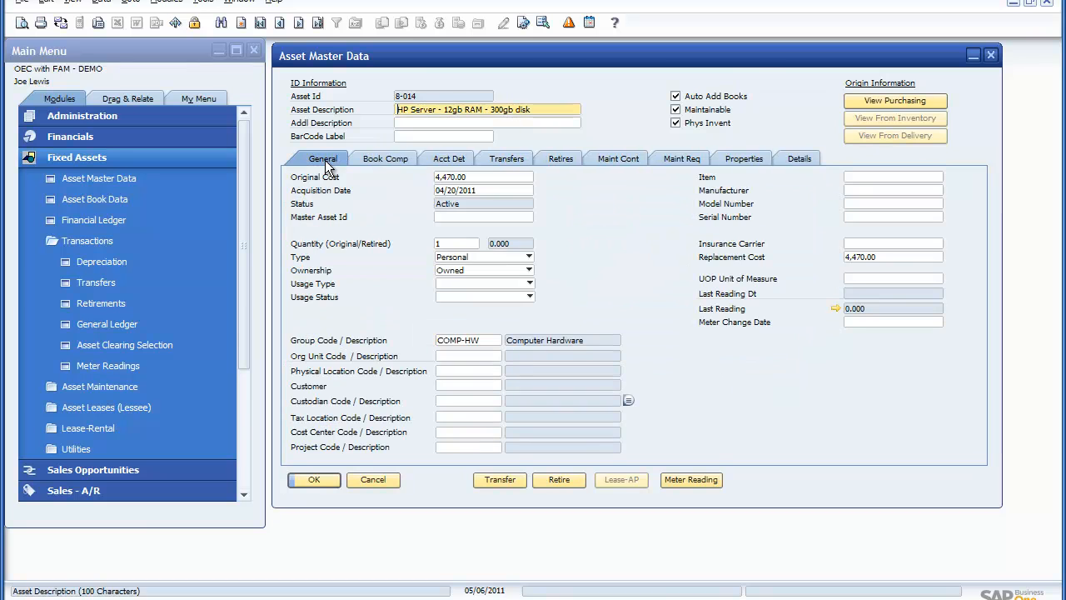
# Step: Start a fixed asset General Ledger posting and limit it to asset IDs 8-013 through 8-014
pyautogui.click(125, 332)
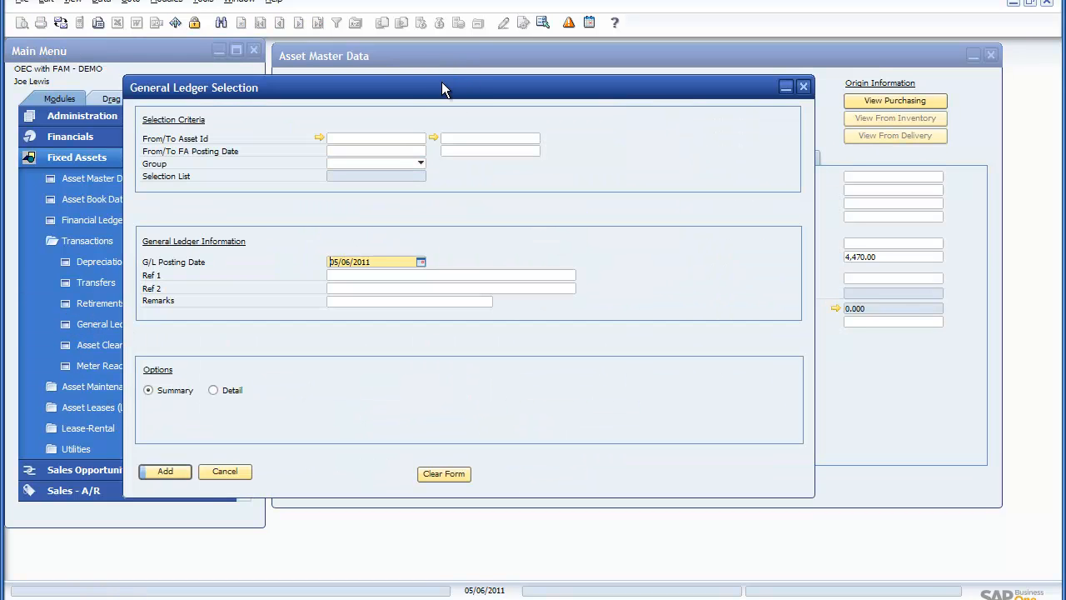
pyautogui.moveTo(439, 89); pyautogui.dragTo(588, 90)
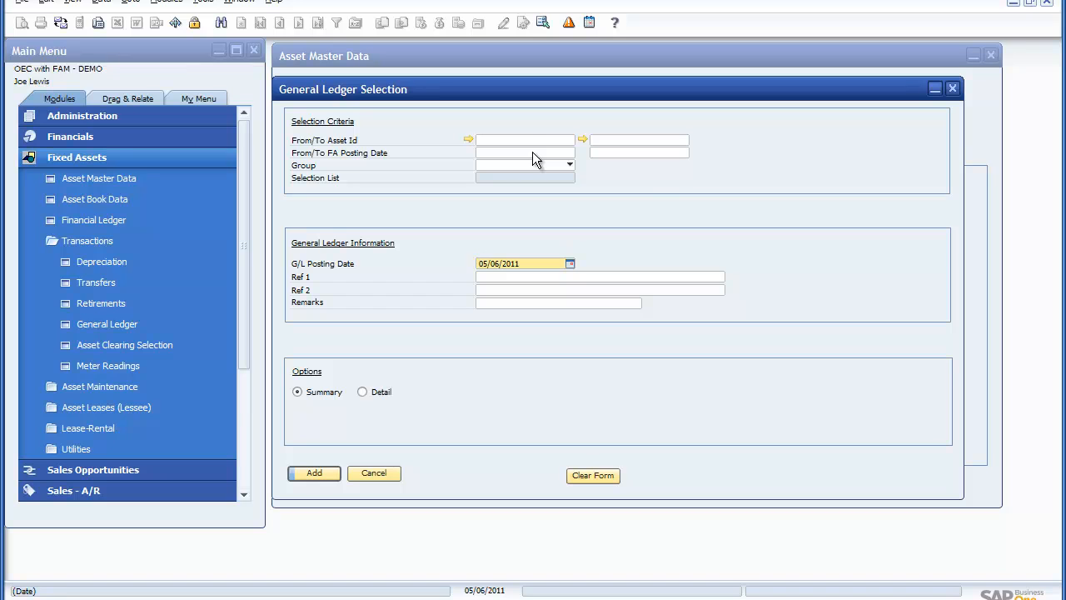
pyautogui.rightClick(530, 139)
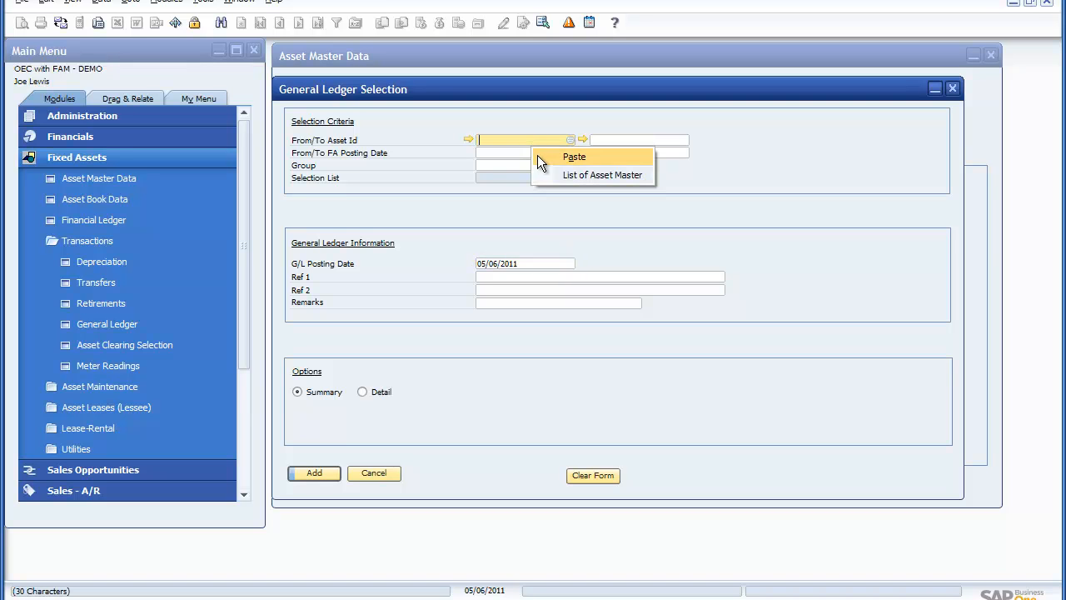
pyautogui.click(537, 154)
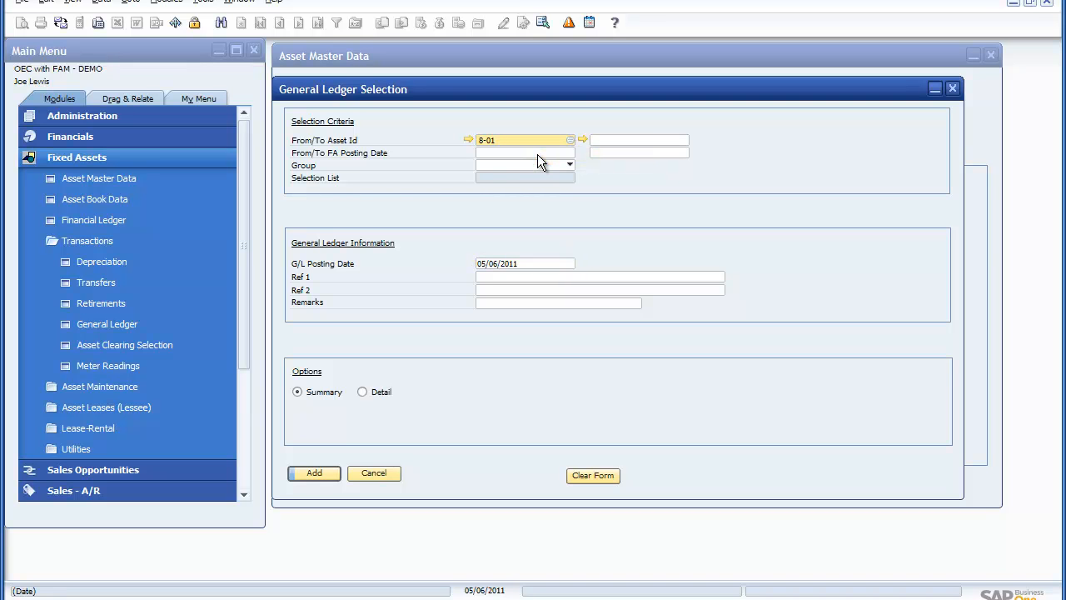
pyautogui.write('3')
pyautogui.press('Tab')
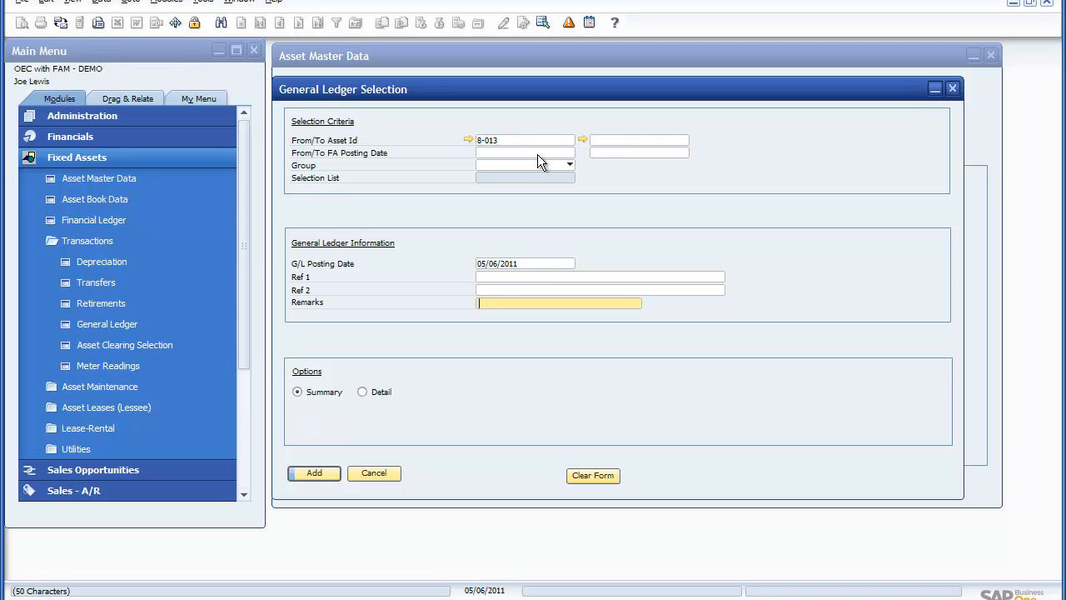
pyautogui.rightClick(606, 139)
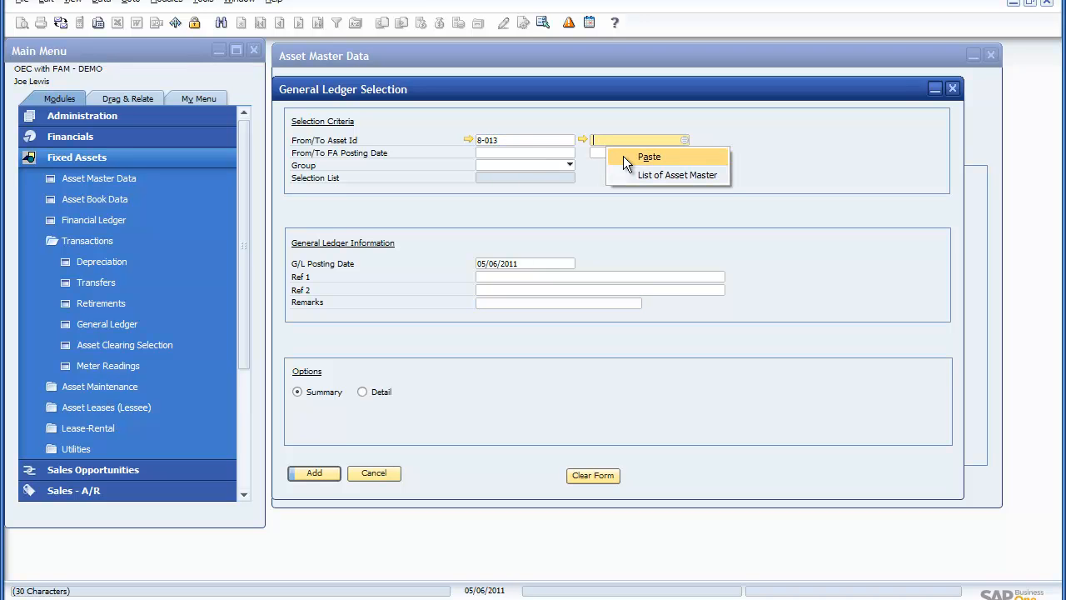
pyautogui.click(623, 157)
pyautogui.write('4')
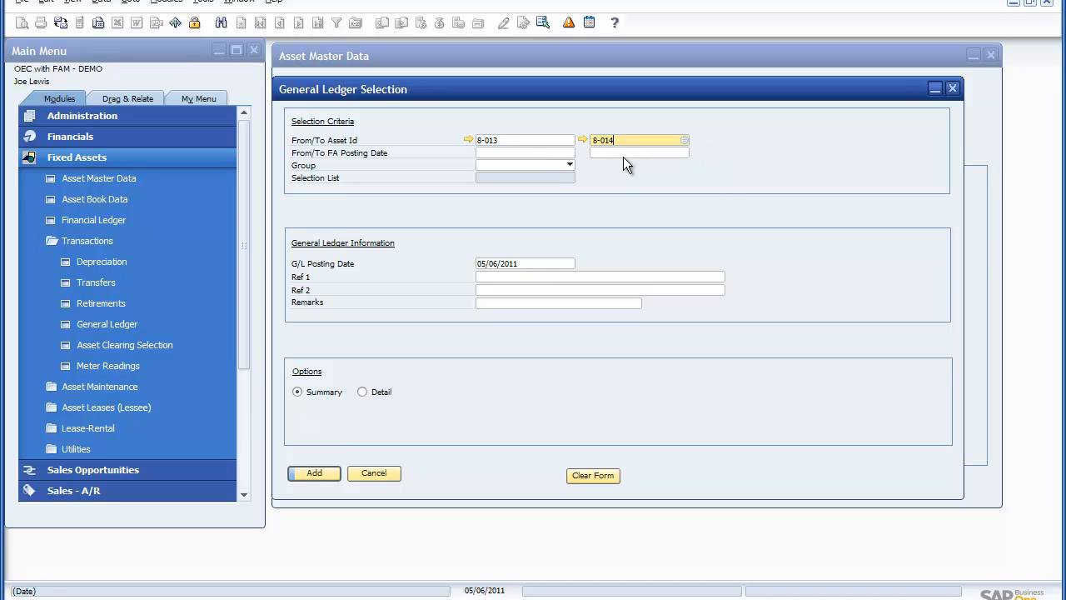
# Step: Set the FA posting date range to 04/01/2011 through 04/30/2011 and the G/L posting date to 04/30/2011
pyautogui.click(537, 153)
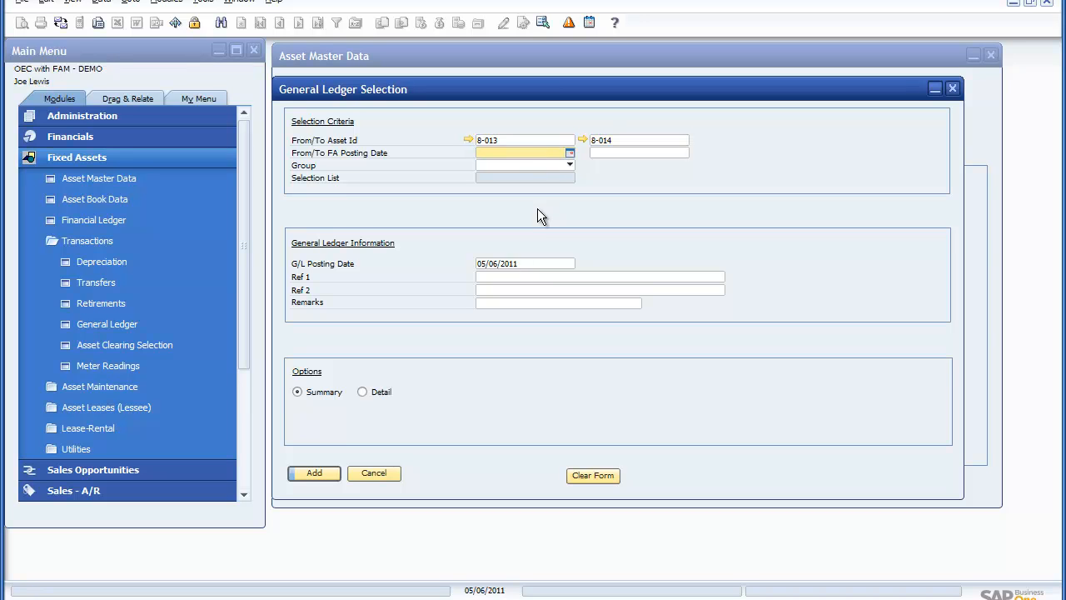
pyautogui.write('0401')
pyautogui.press('Tab')
pyautogui.write('0430')
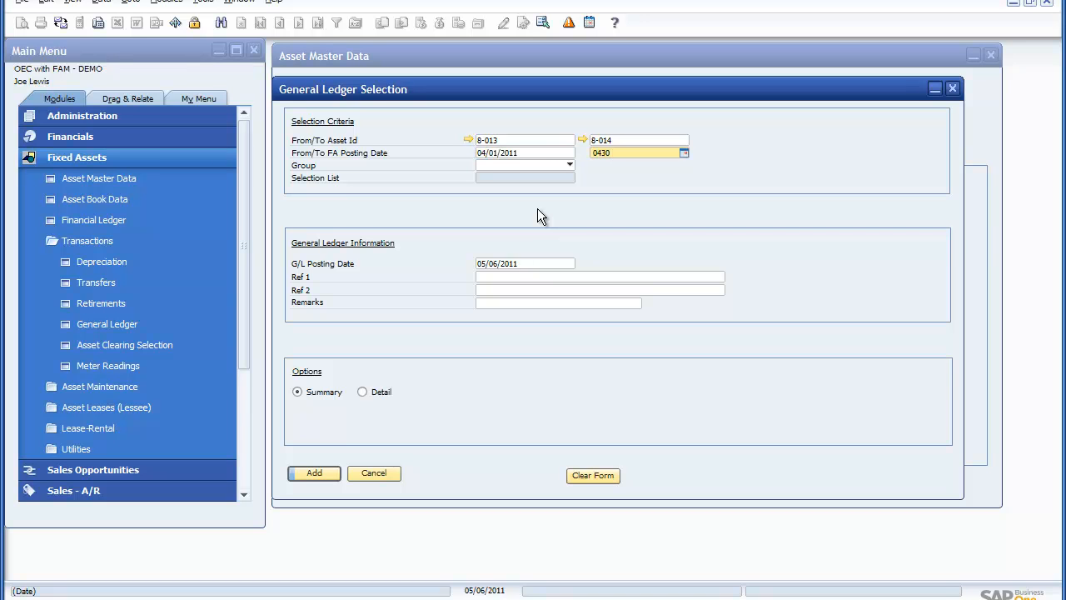
pyautogui.press('Tab')
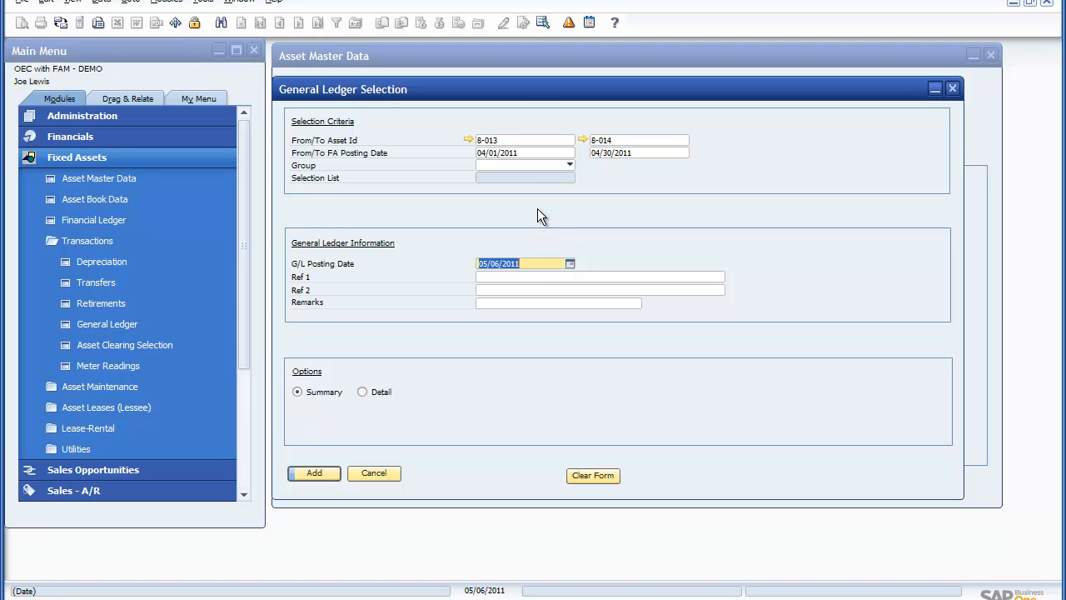
pyautogui.write('0430')
pyautogui.press('Tab')
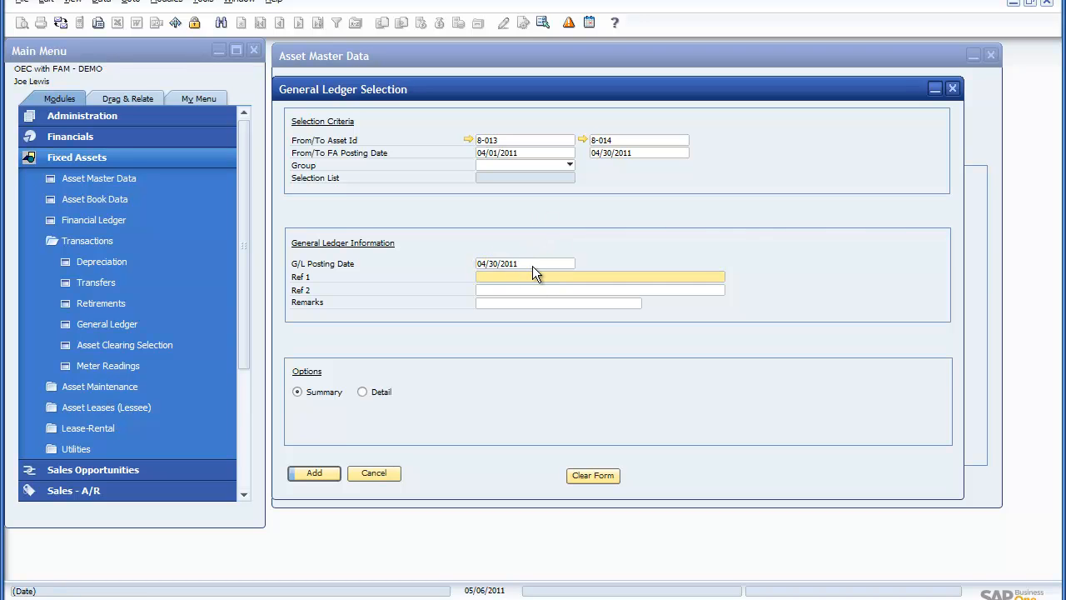
# Step: Enter "Asset Activity for April 2011" as reference 1 and post the selected asset transactions to the general ledger
pyautogui.write('Asset Activity for April 2011')
pyautogui.click(536, 302)
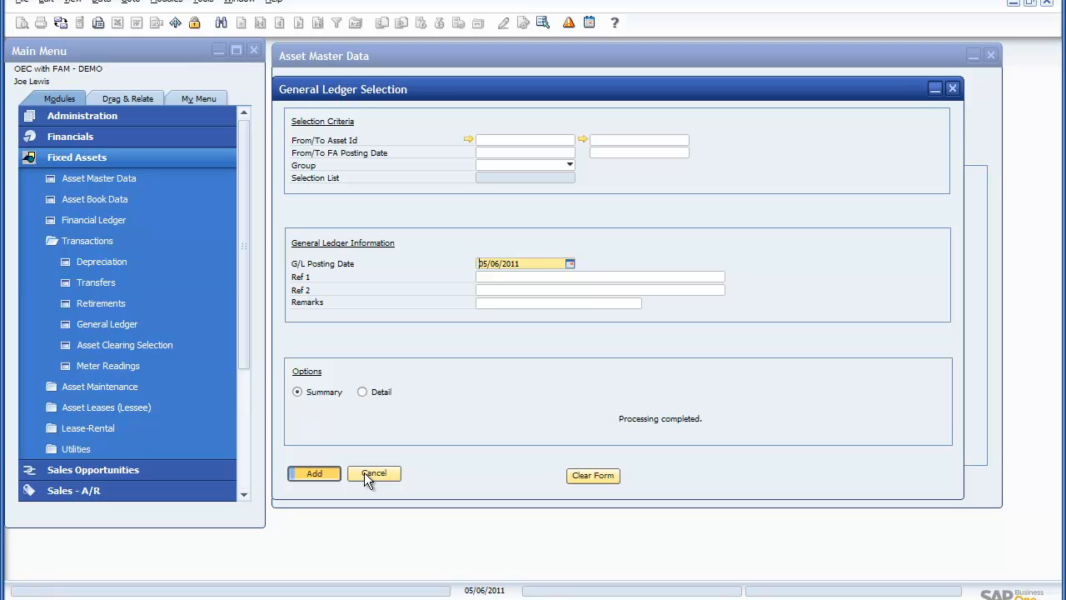
# Step: Open the most recent journal entry in Financials, review its posted lines for both server assets, and close it
pyautogui.click(104, 161)
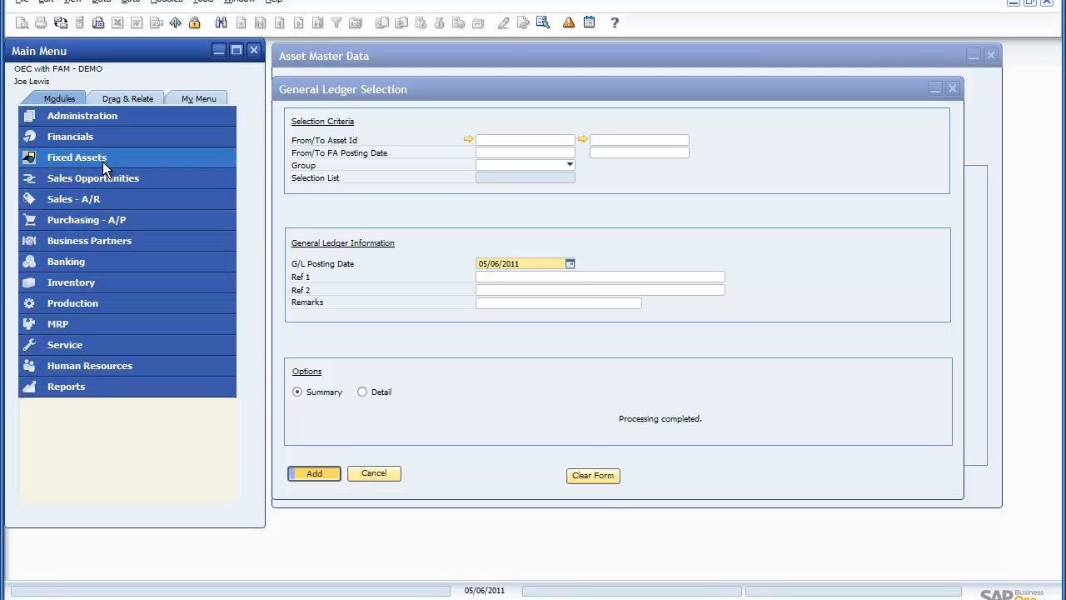
pyautogui.click(100, 141)
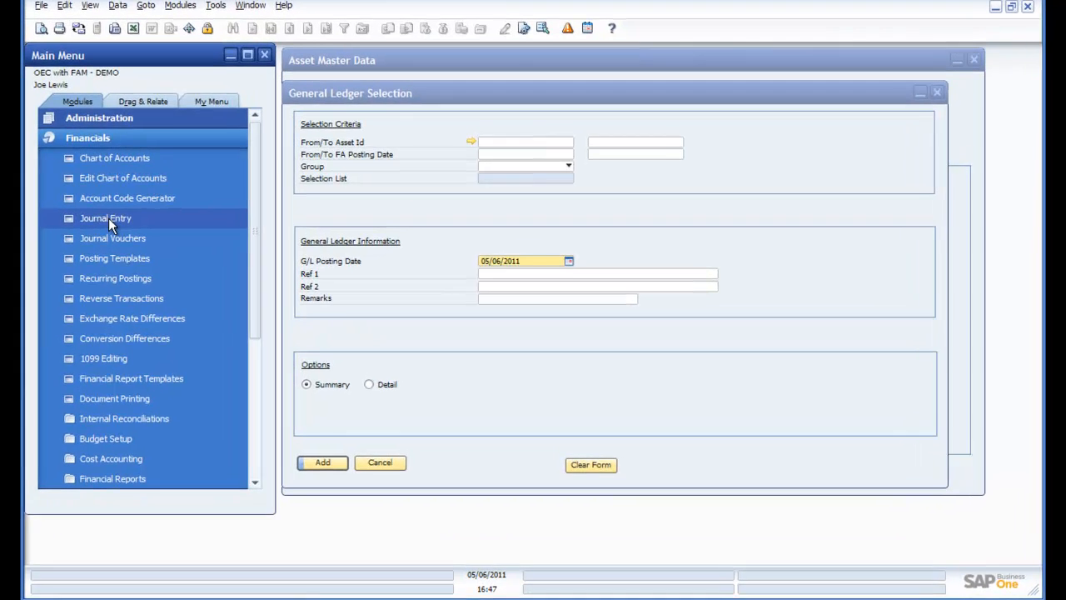
pyautogui.click(106, 218)
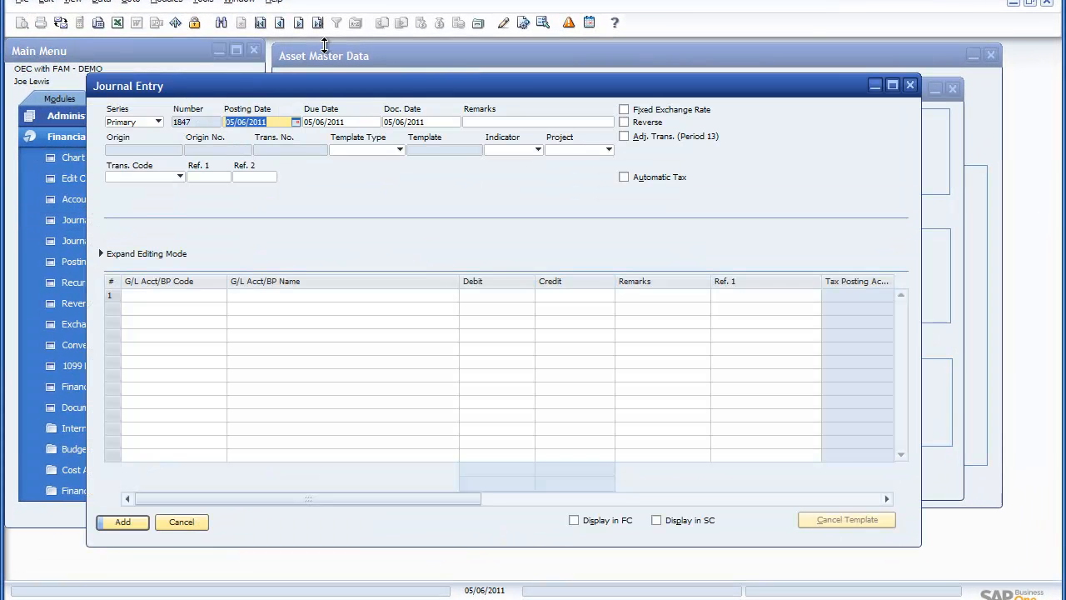
pyautogui.click(317, 25)
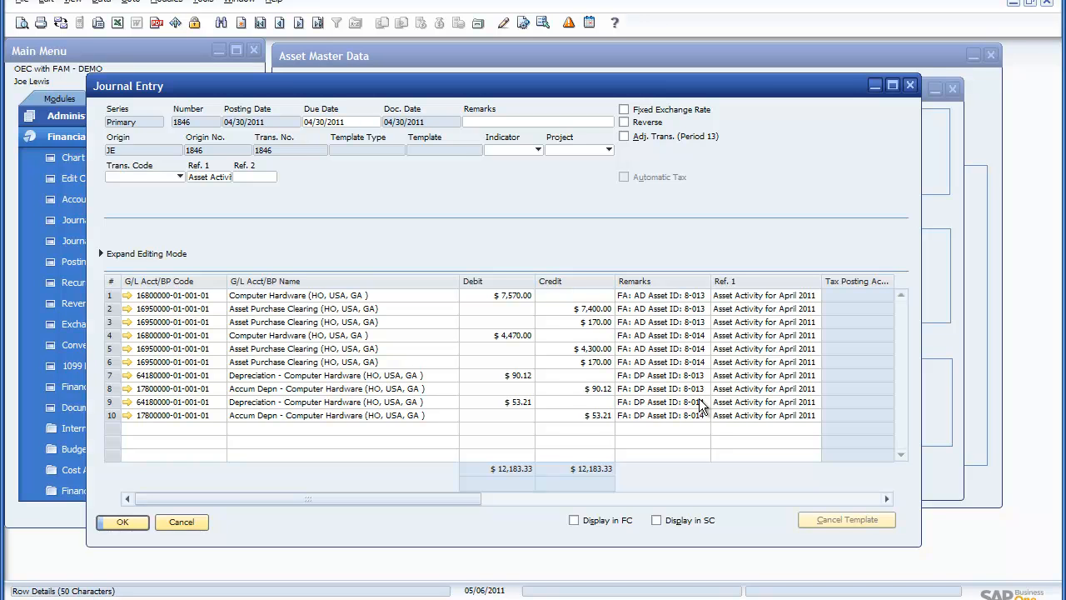
pyautogui.click(182, 522)
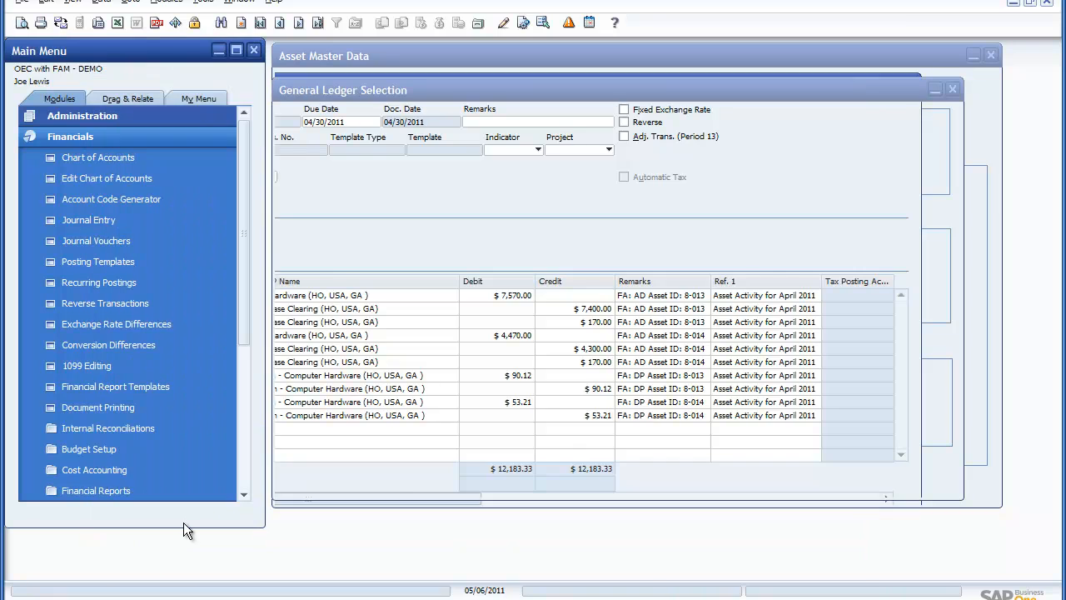
# Step: Check the GL interface references in asset 8-014's Corporate Financial Ledger and view the journal entry linked to a posted cost clearing line
pyautogui.click(456, 61)
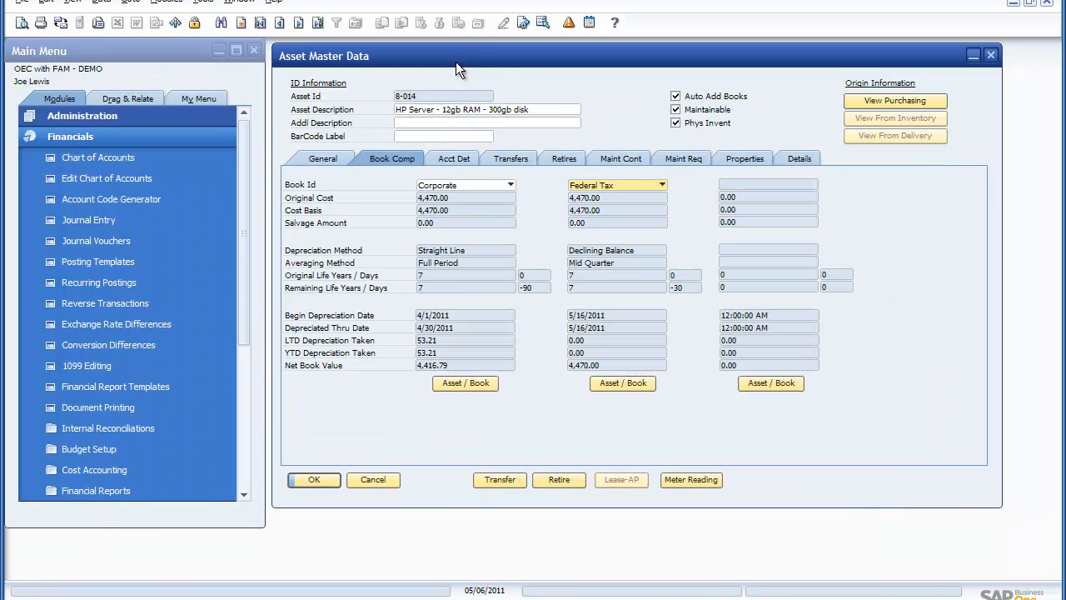
pyautogui.click(460, 381)
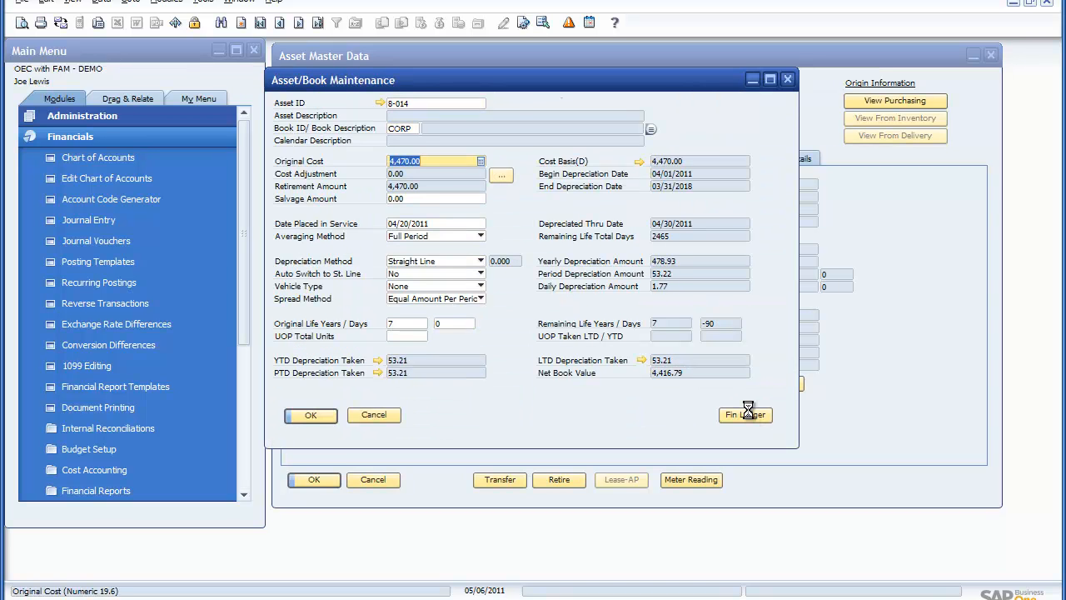
pyautogui.click(746, 414)
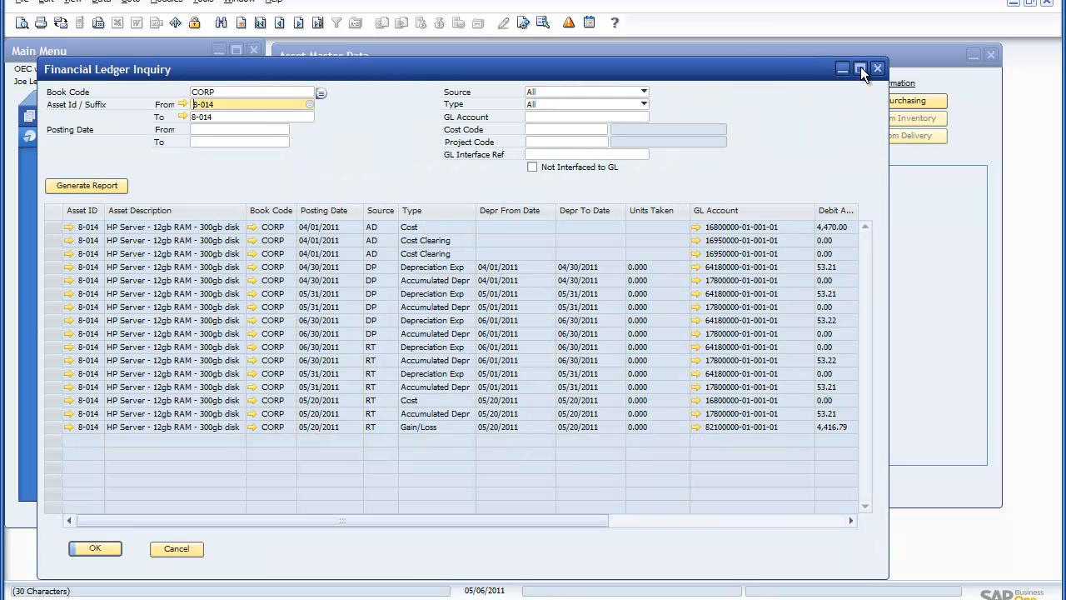
pyautogui.click(860, 69)
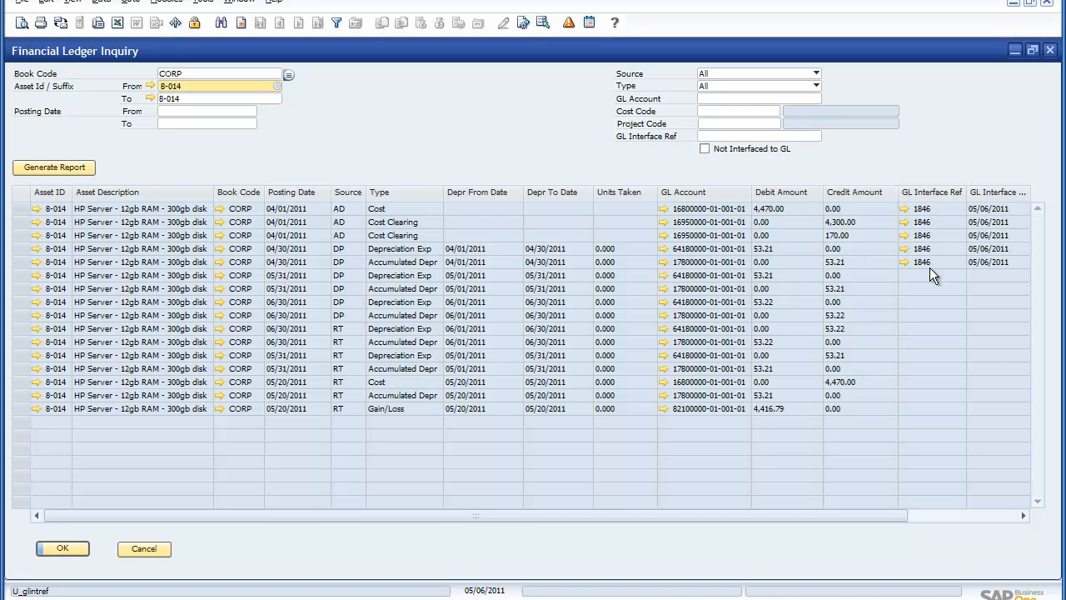
pyautogui.click(905, 235)
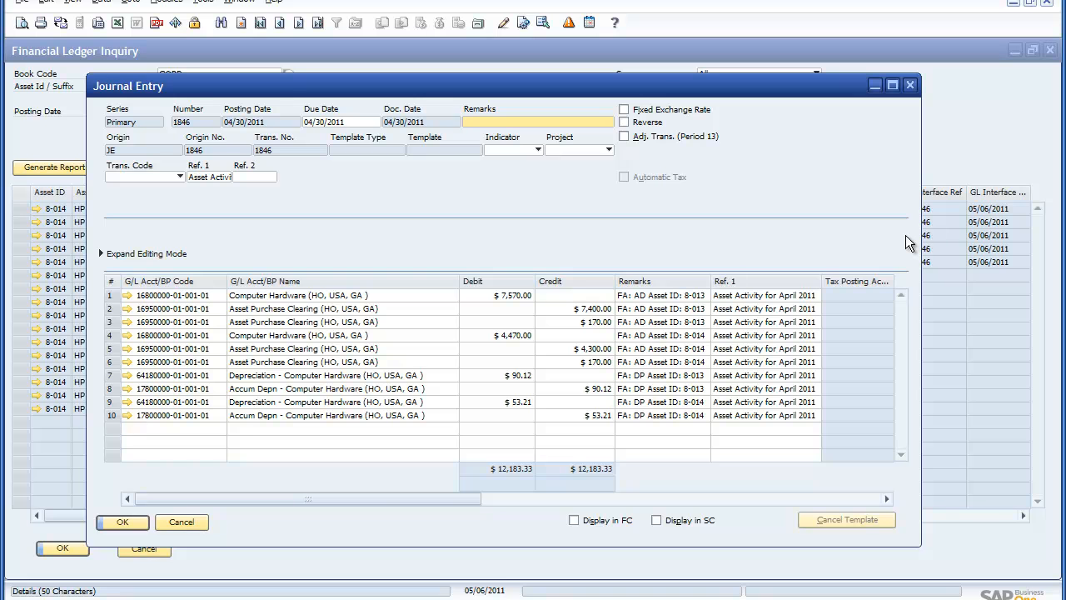
pyautogui.click(182, 521)
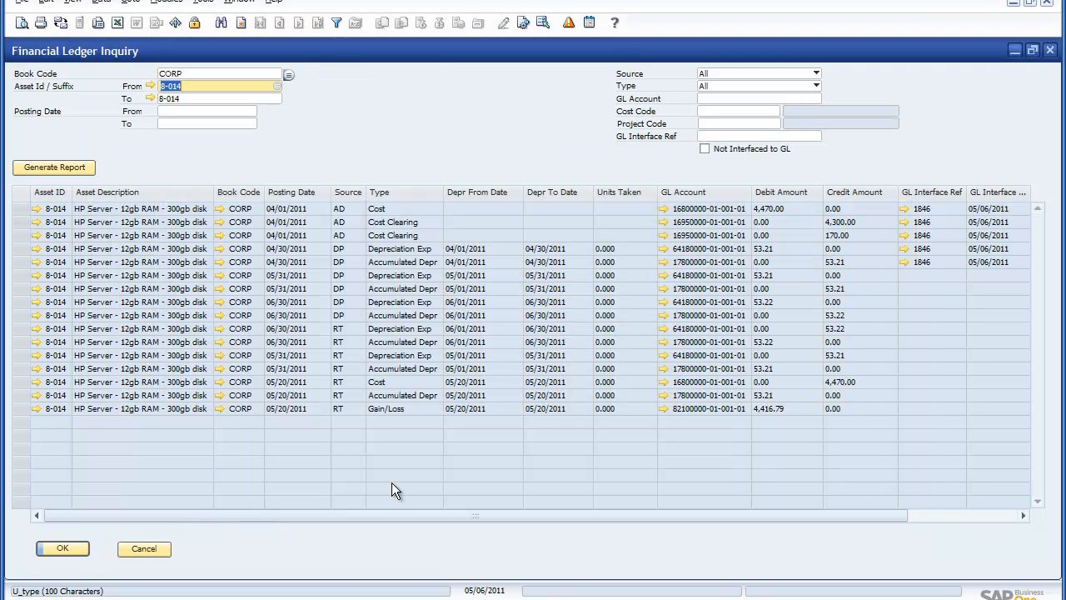